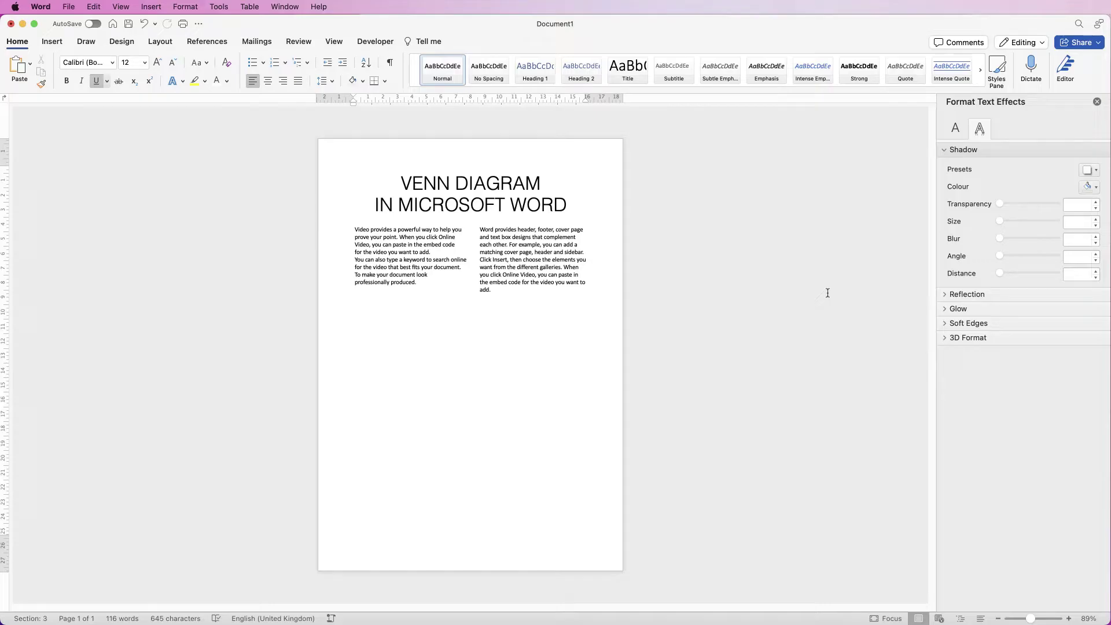
- Insert an Oval shape and drag out a 6.99 cm circle below the left text column
click(52, 44)
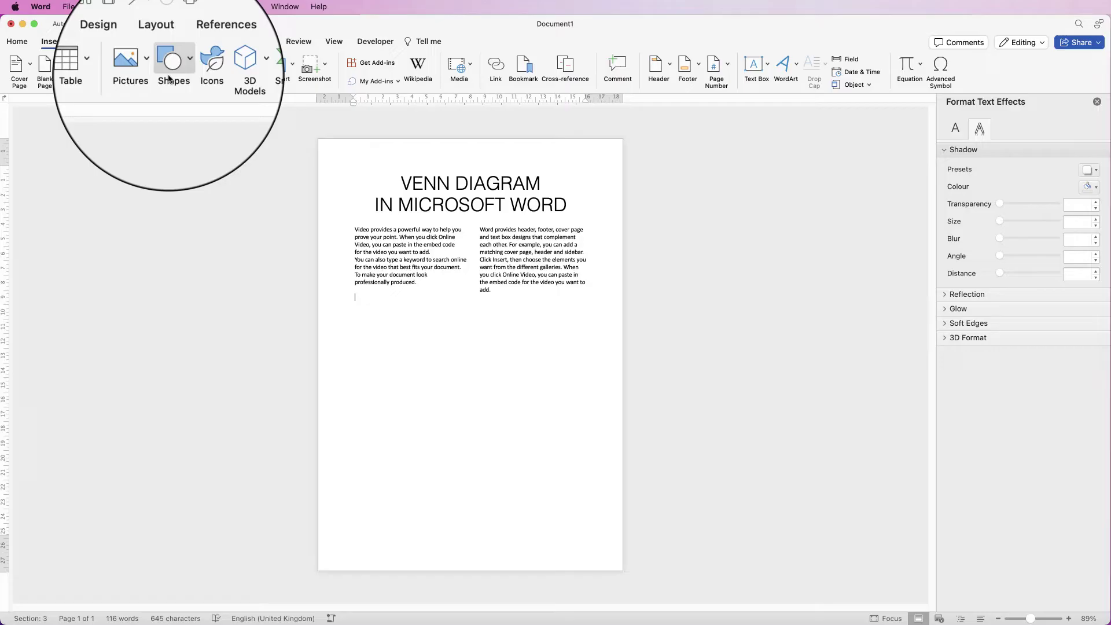
click(183, 68)
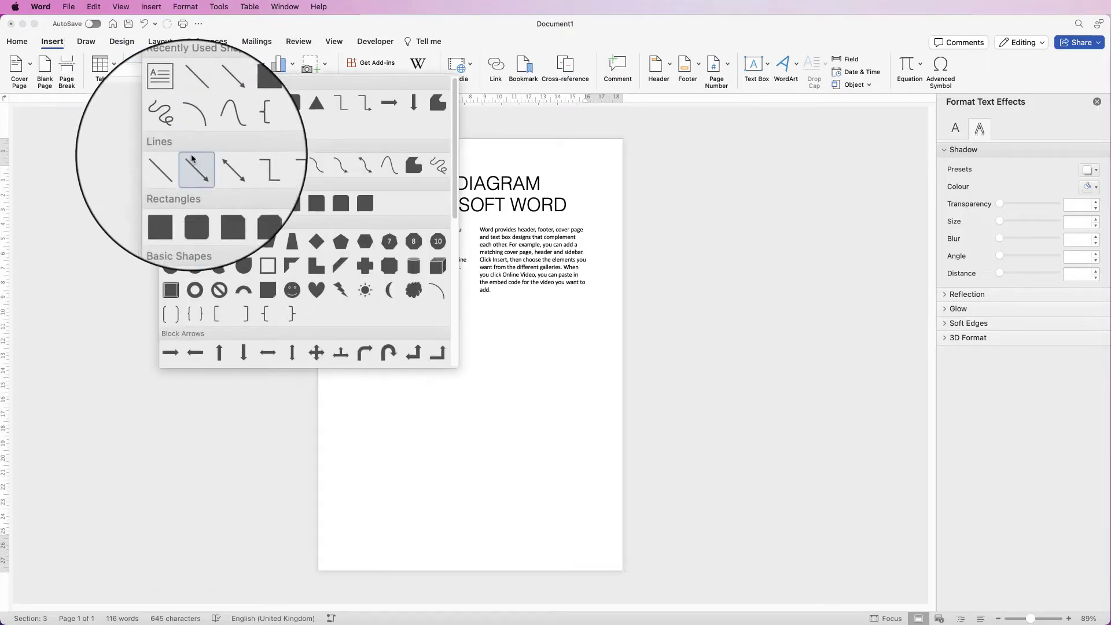
click(196, 245)
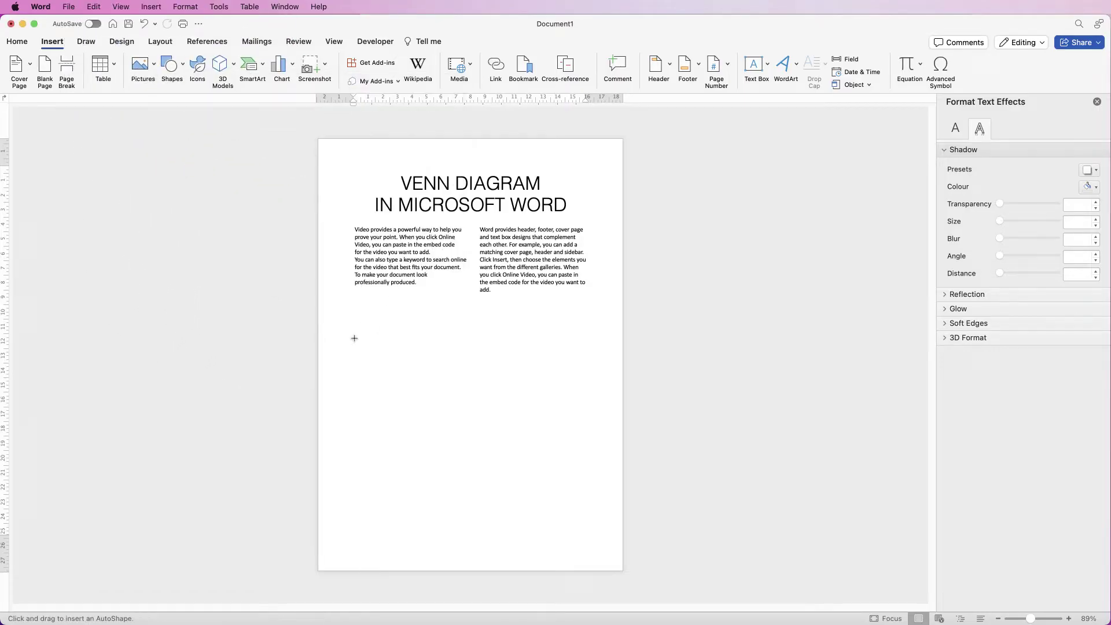
drag(362, 347, 460, 439)
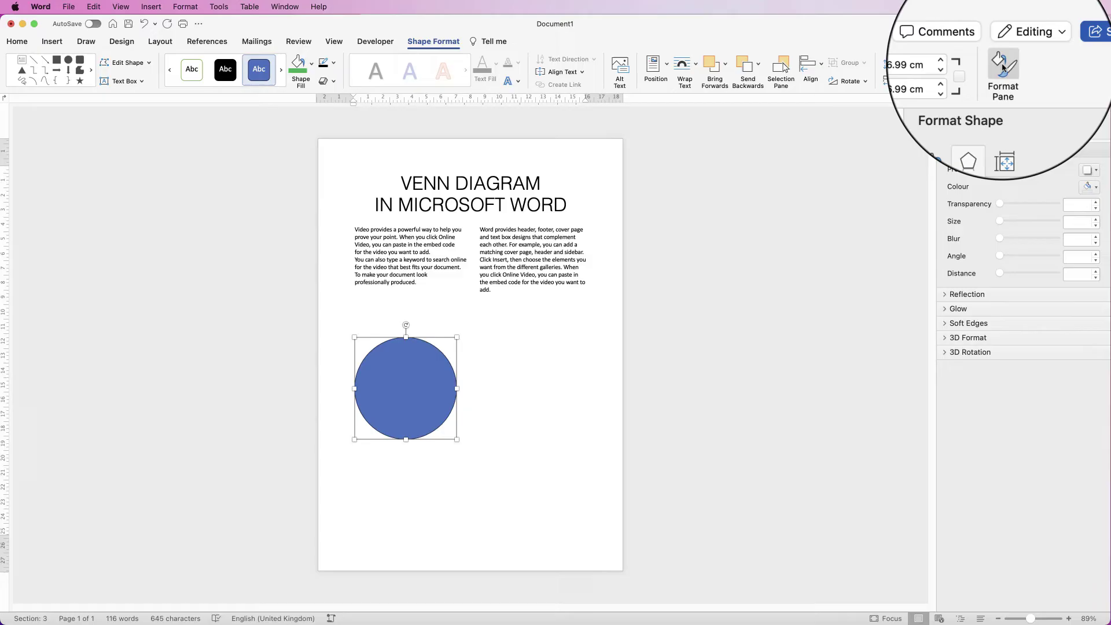
- Set the circle's fill transparency to 50% in the Format Shape pane's Fill section
click(1098, 103)
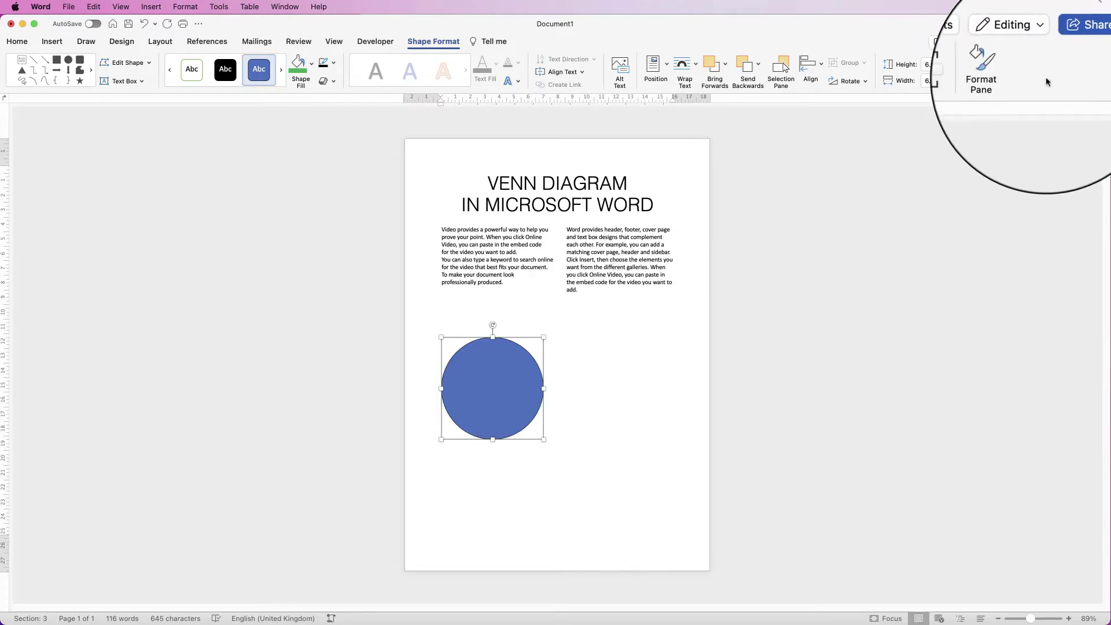
click(1004, 69)
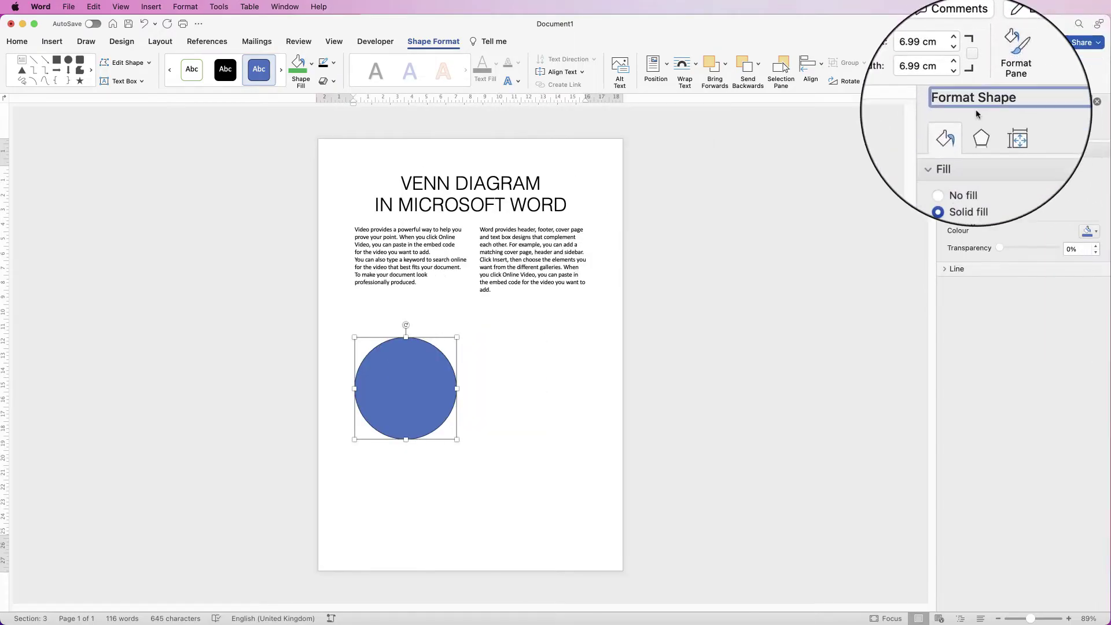
click(949, 151)
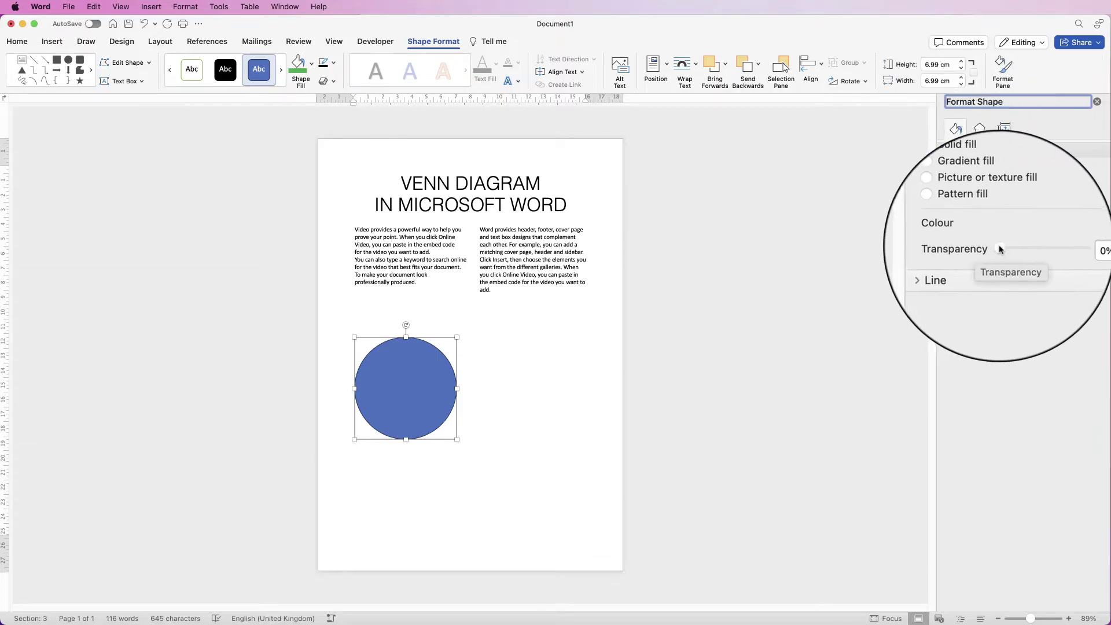
click(1066, 249)
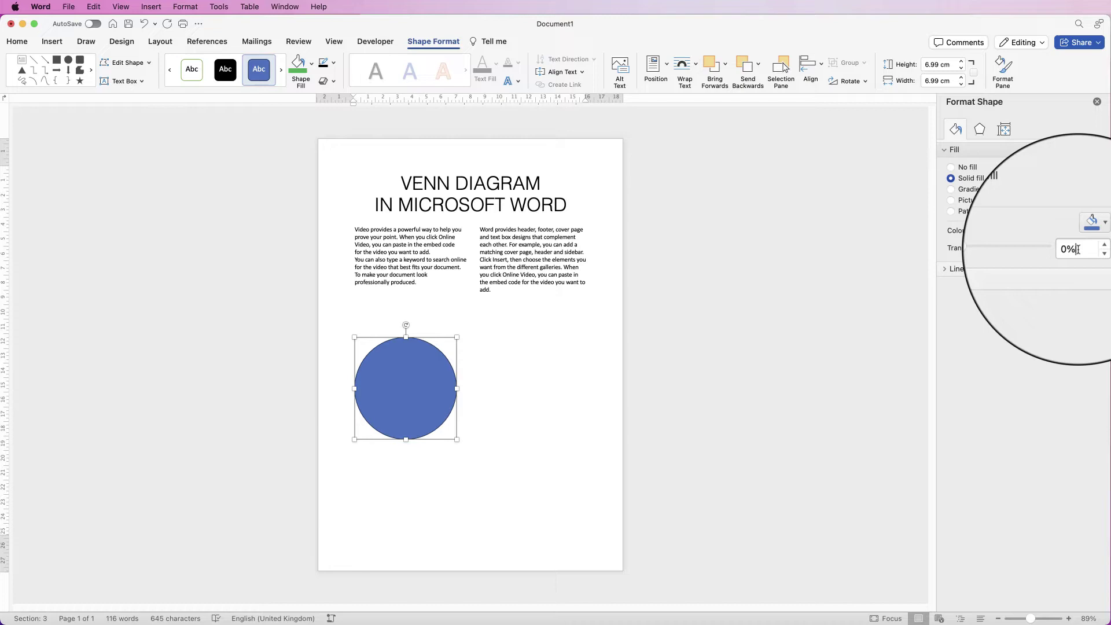
text(5)
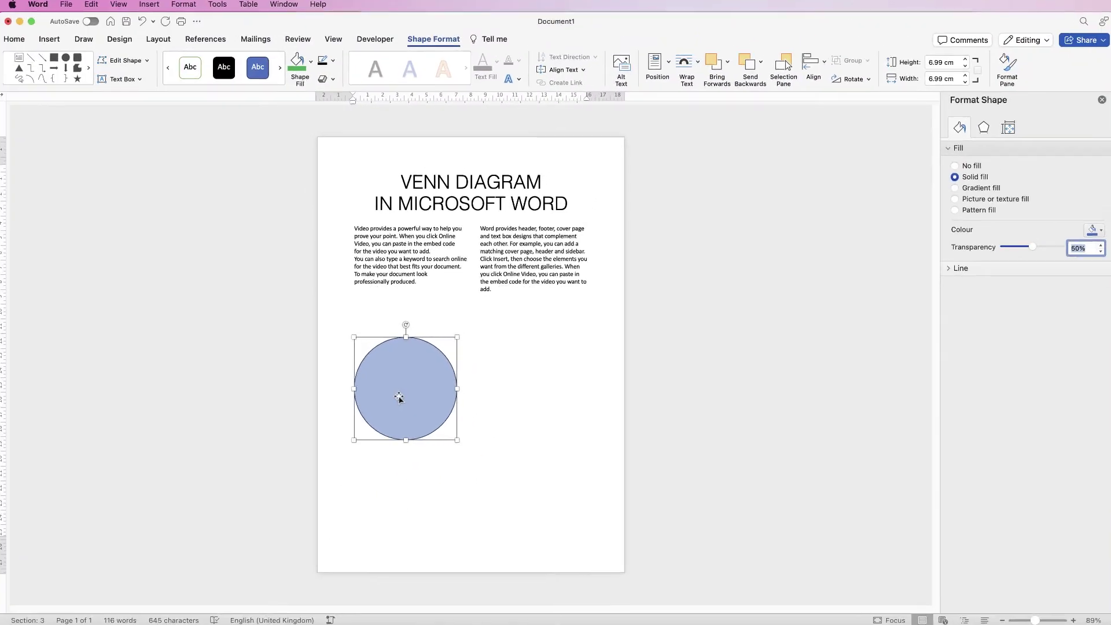
- Change the circle's fill to a pale teal picked from the More Fill Colours wheel
click(311, 68)
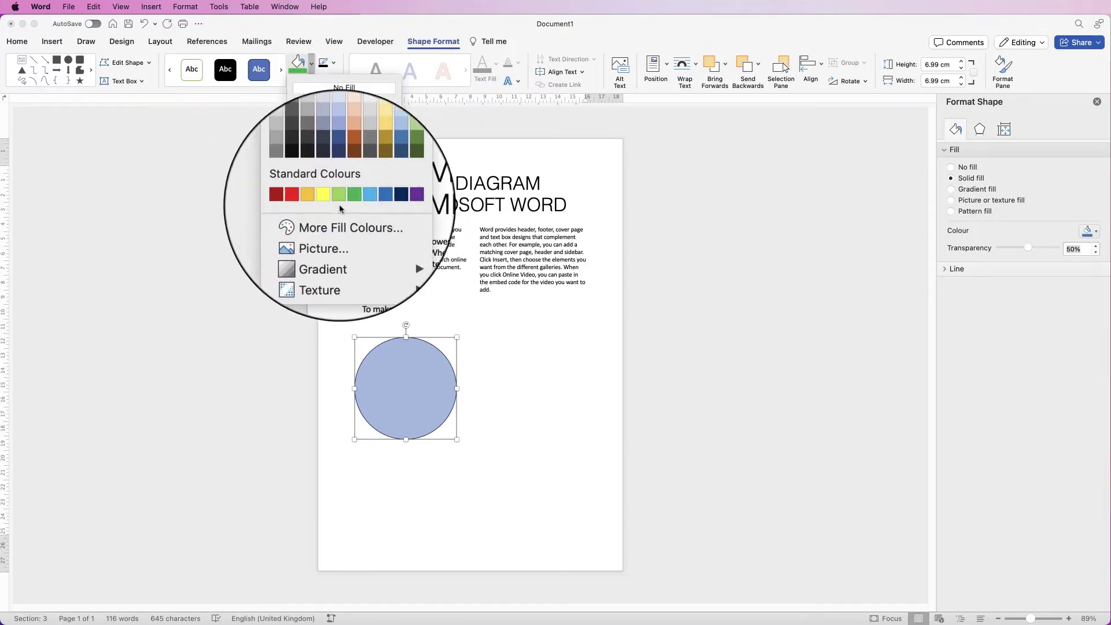
click(340, 223)
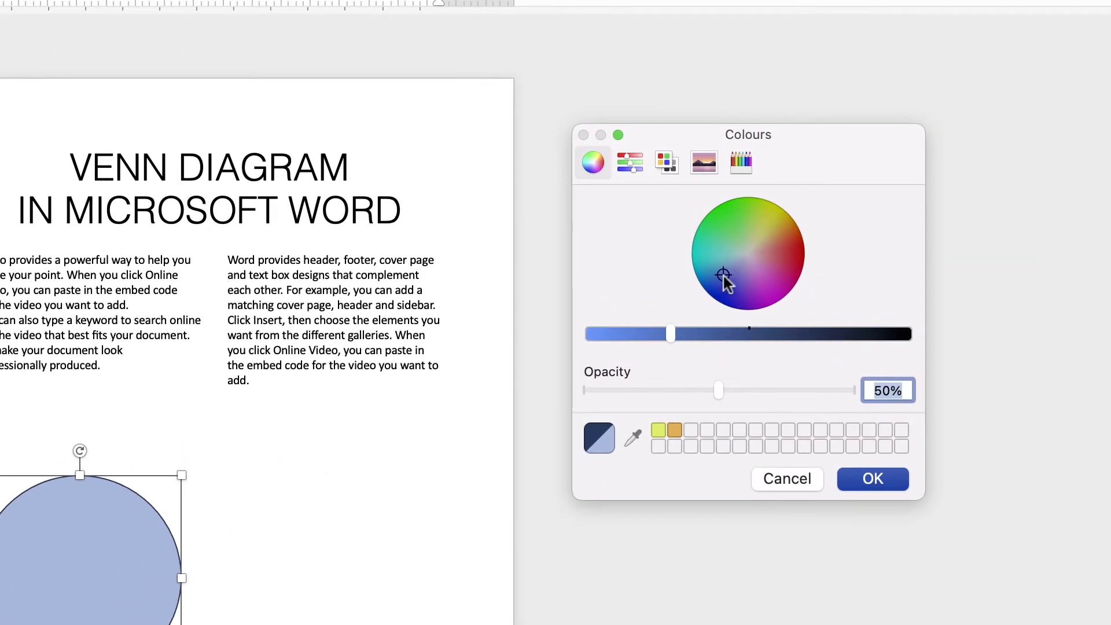
drag(725, 277, 735, 258)
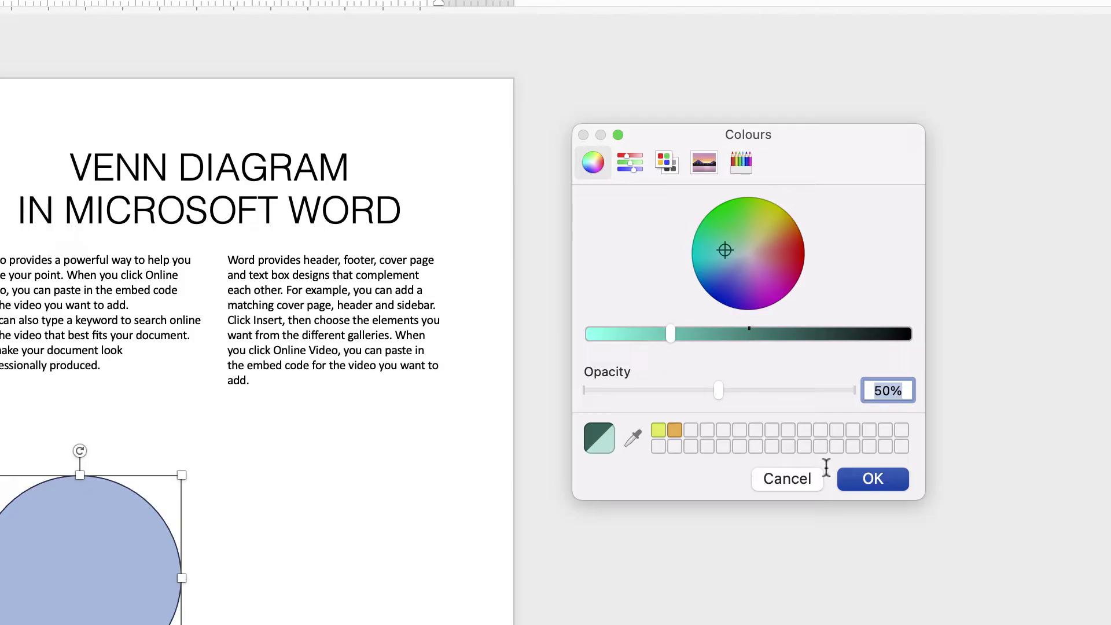
click(859, 483)
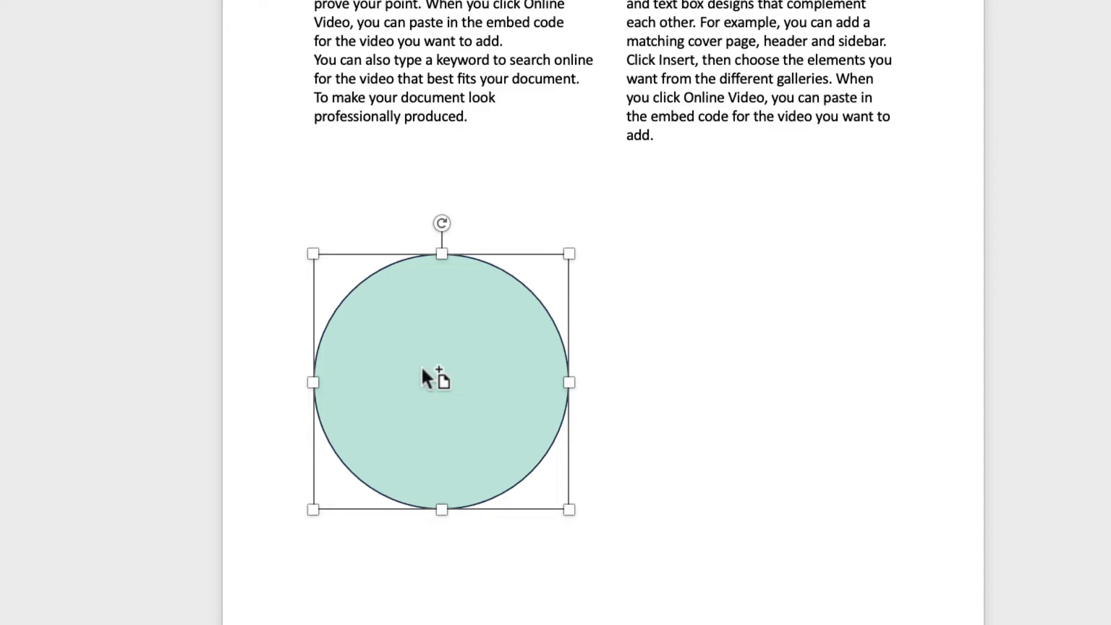
- Duplicate the circle to its right, then paste a third copy below and between the pair
drag(423, 370, 712, 365)
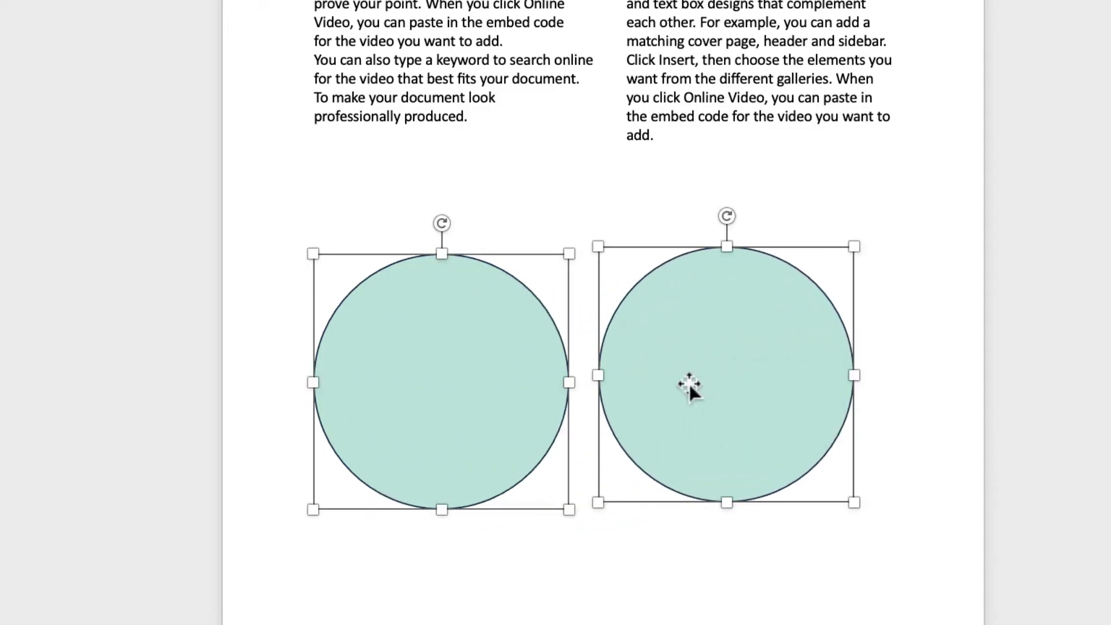
click(658, 576)
click(706, 352)
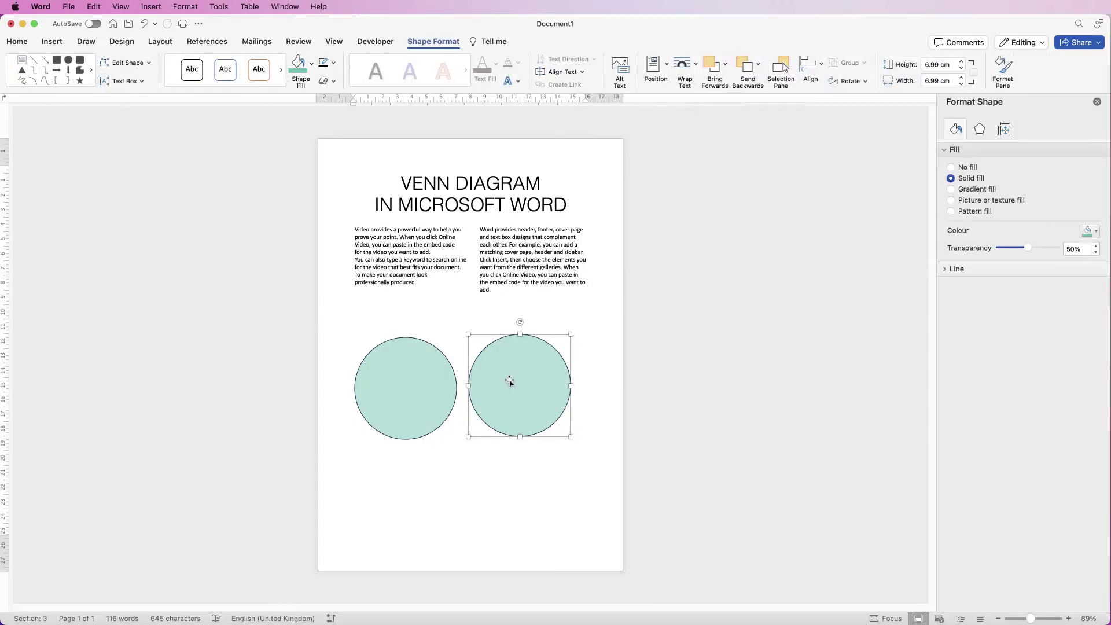
click(16, 41)
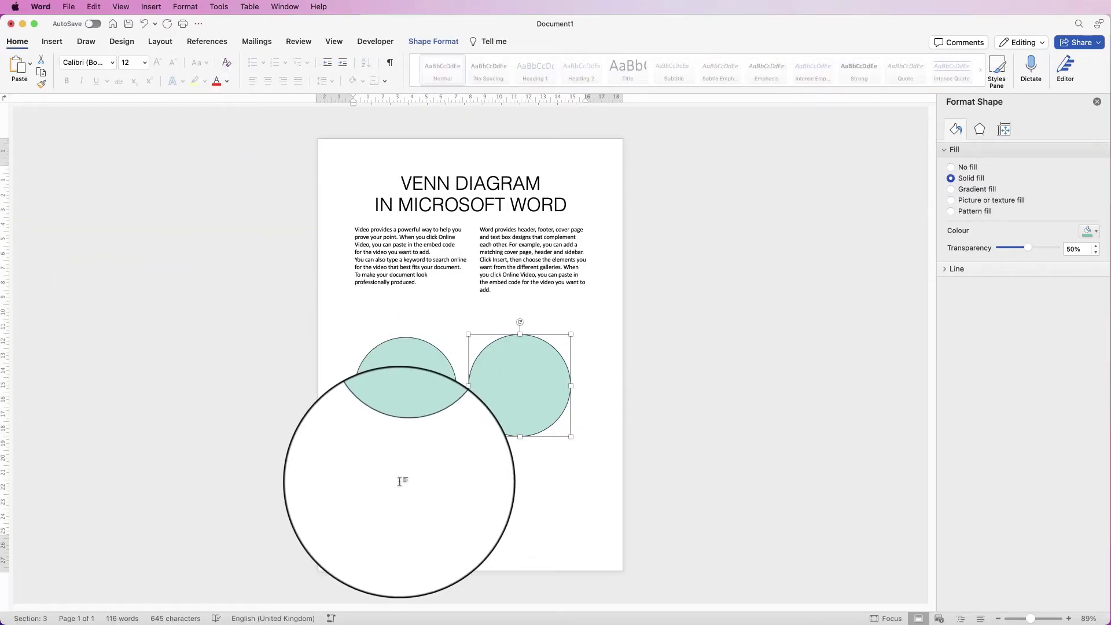
click(19, 68)
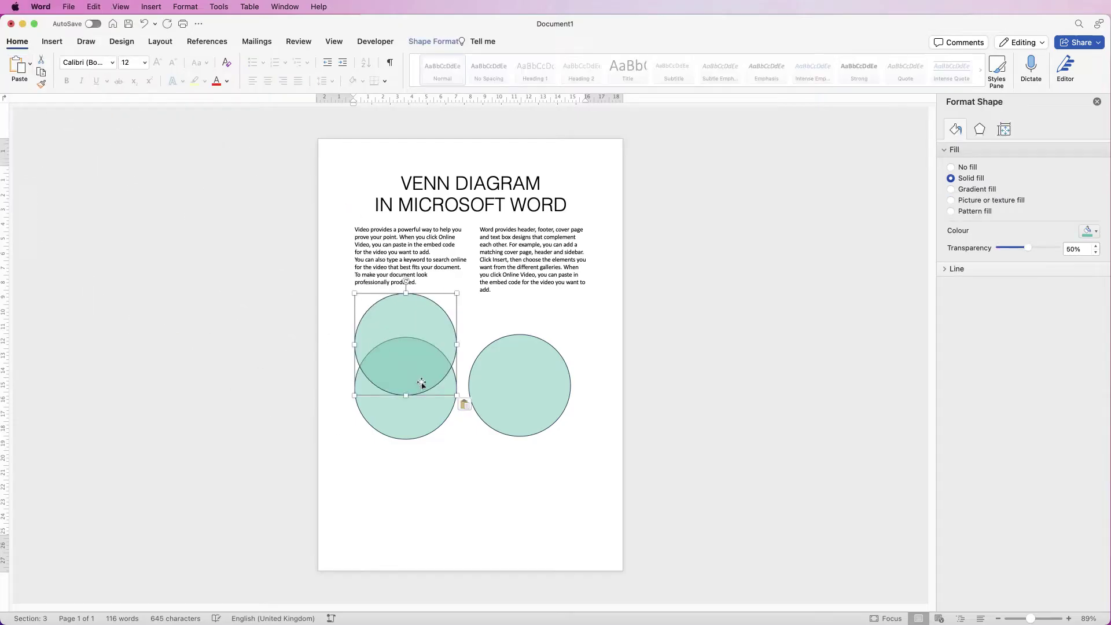
drag(420, 359, 473, 506)
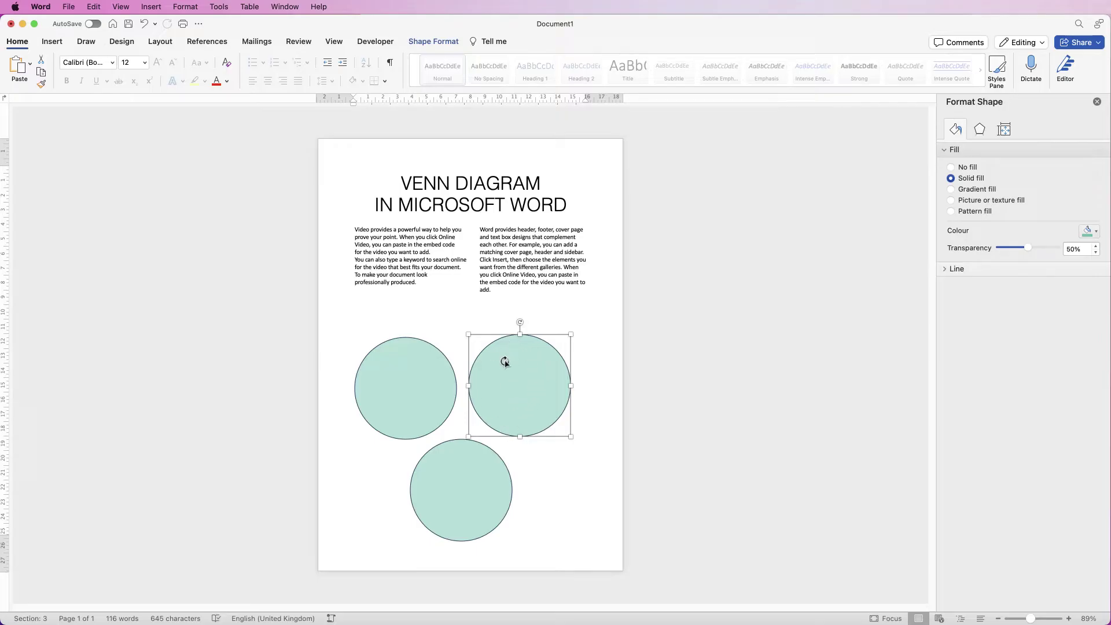
- Fill the right-hand circle with purple and the lower circle with blue
click(433, 41)
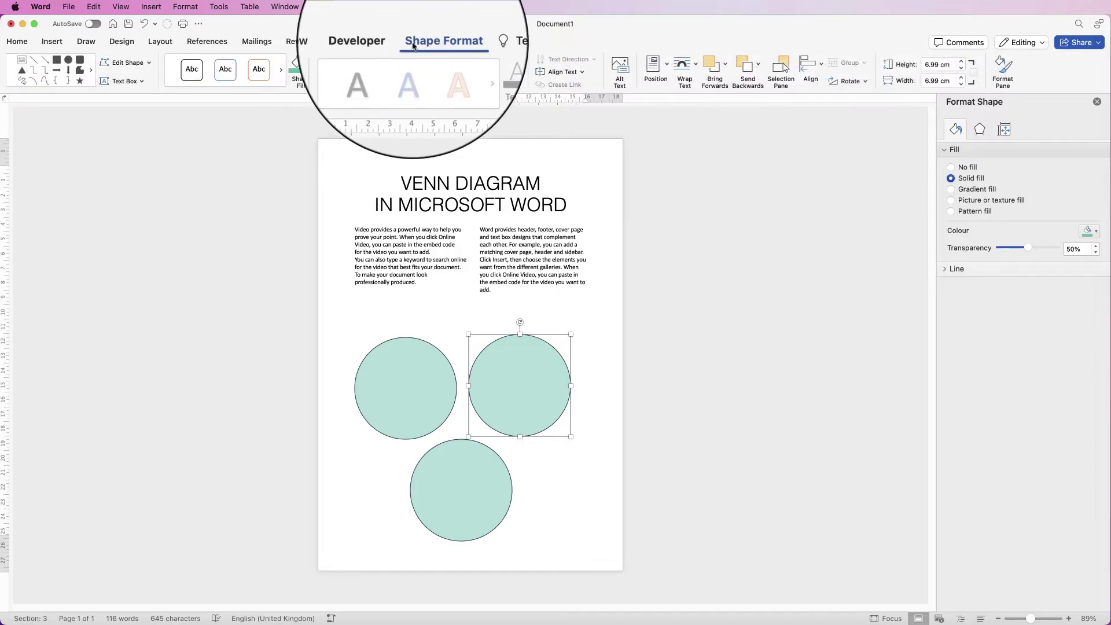
click(311, 68)
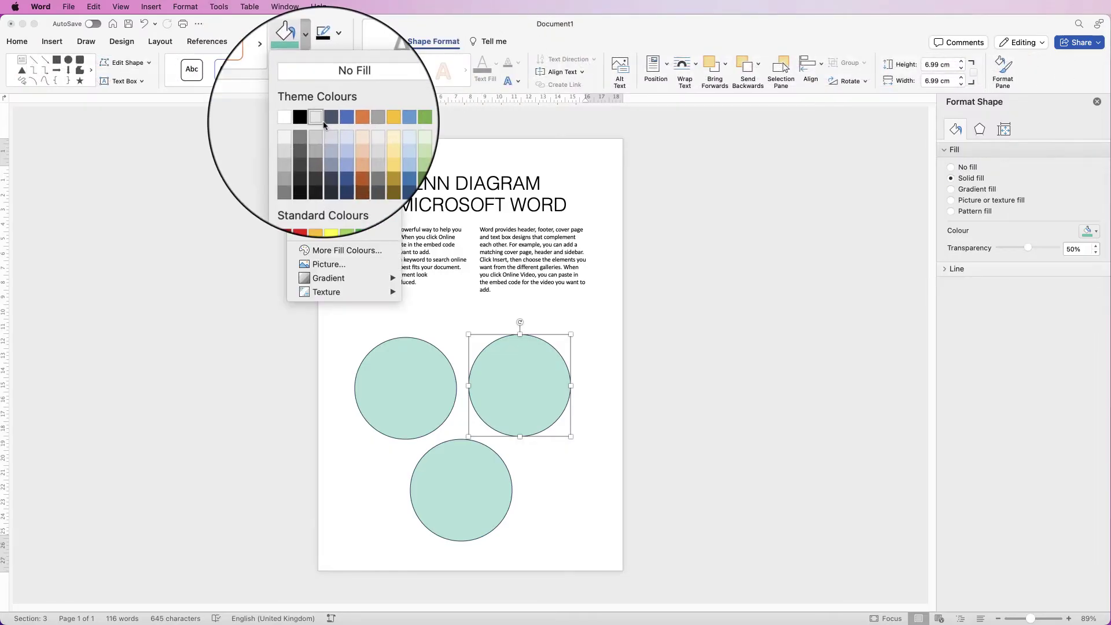
click(392, 201)
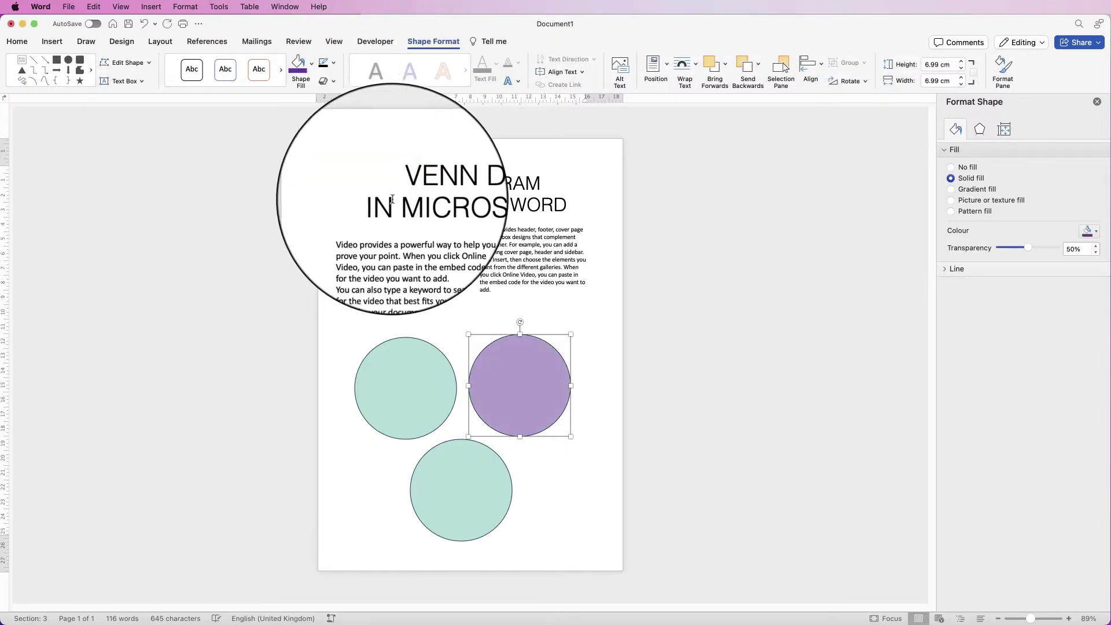
click(467, 494)
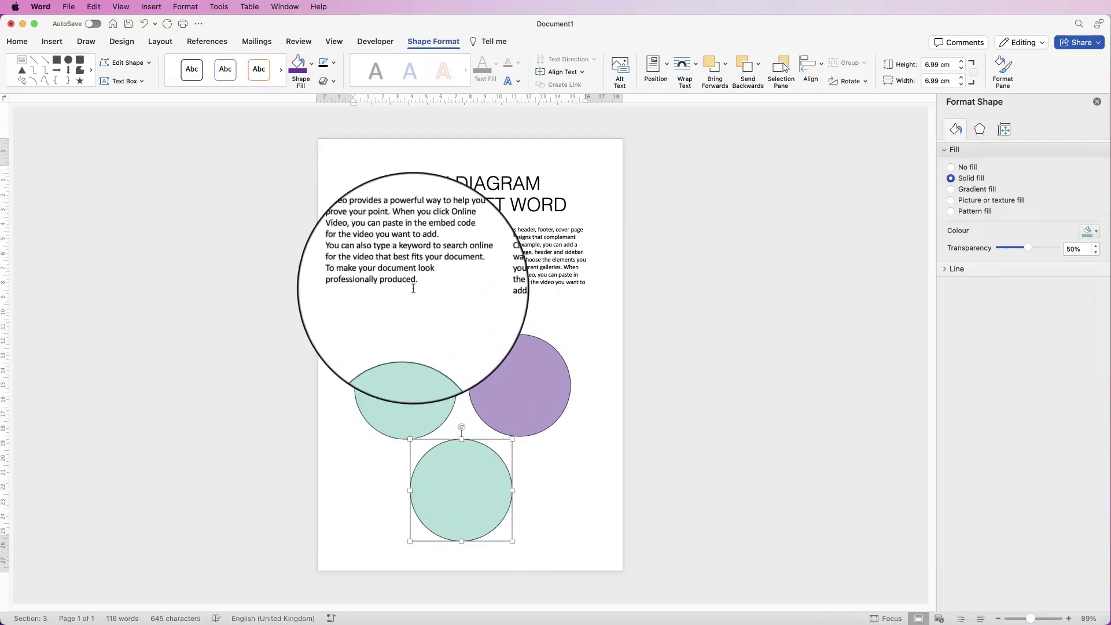
click(311, 65)
click(370, 198)
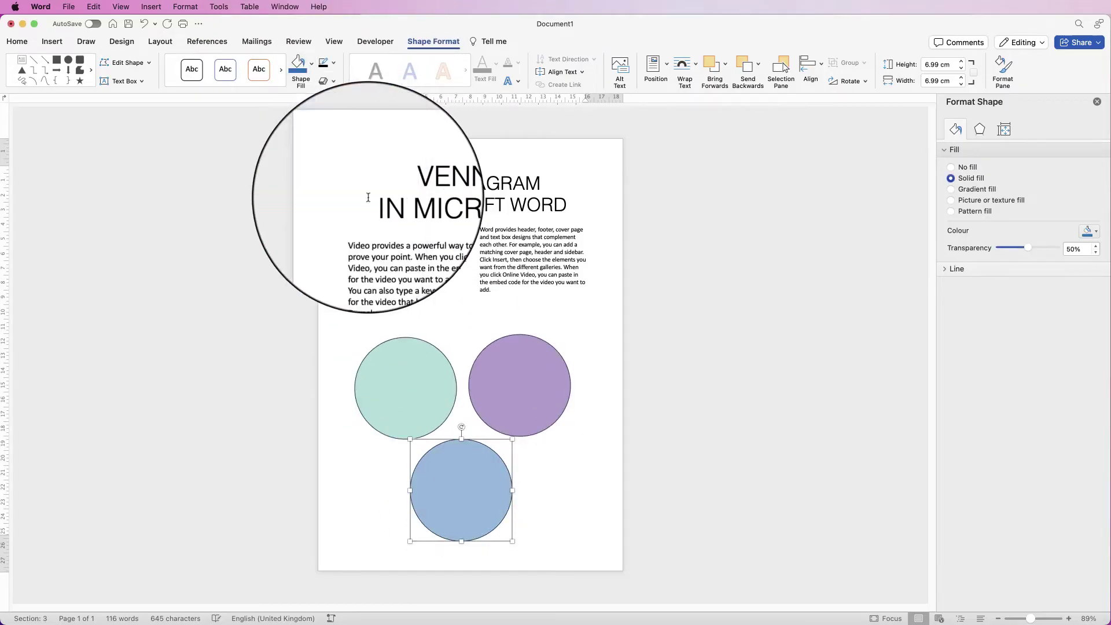
- Drag the teal circle rightward until it overlaps the purple circle
click(423, 398)
drag(423, 398, 441, 397)
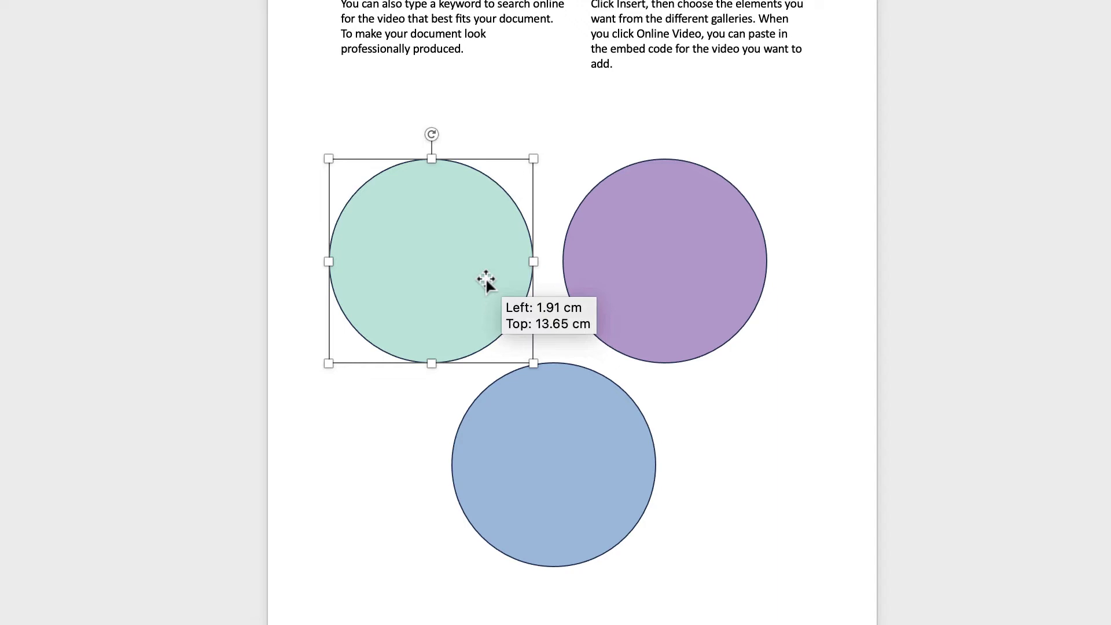
drag(514, 275, 574, 281)
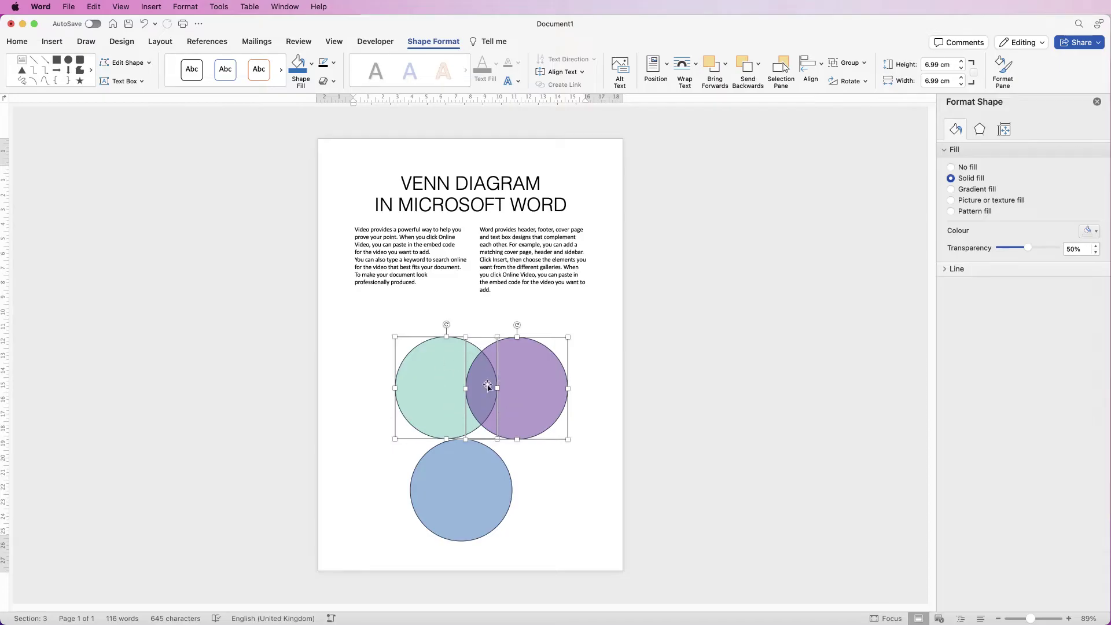
- Top-align the teal and purple circles, group them, and nudge the pair up and left
click(821, 63)
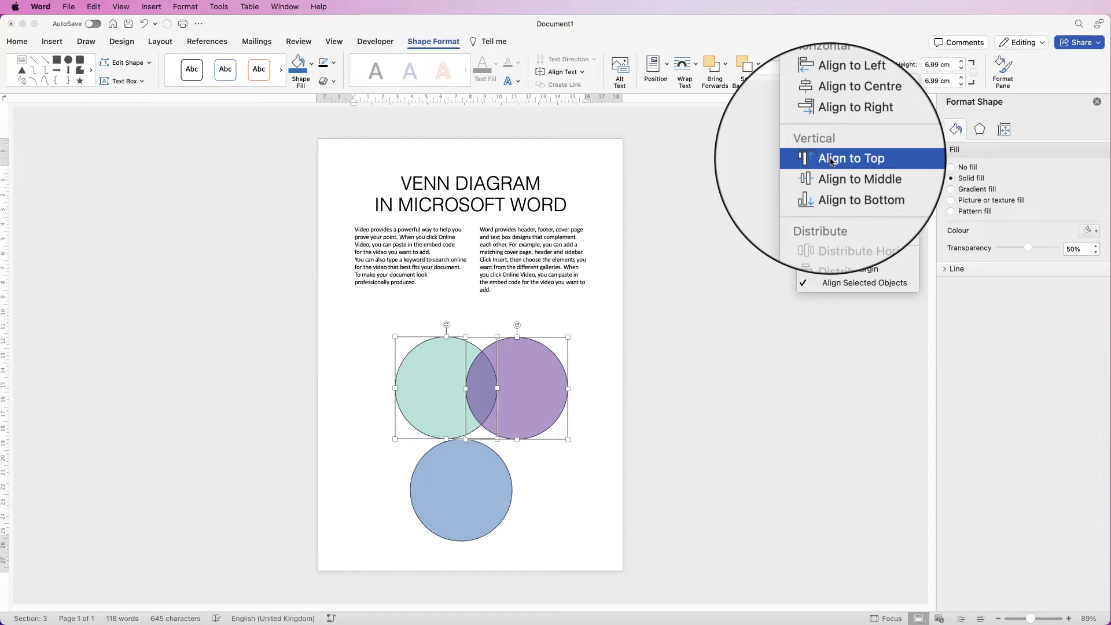
click(831, 160)
click(859, 67)
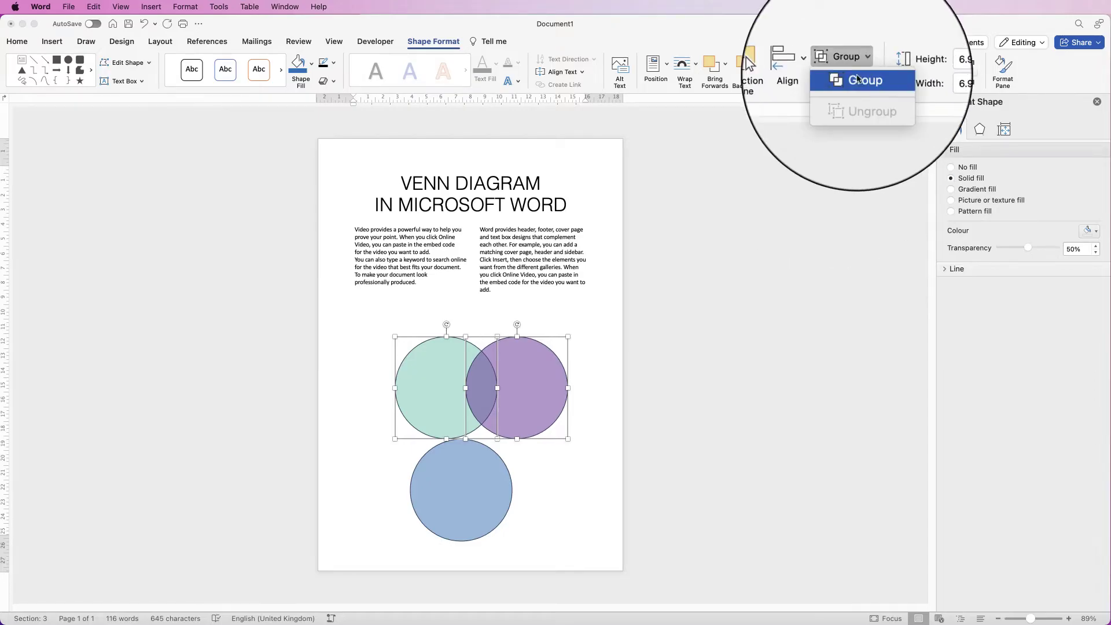
click(855, 81)
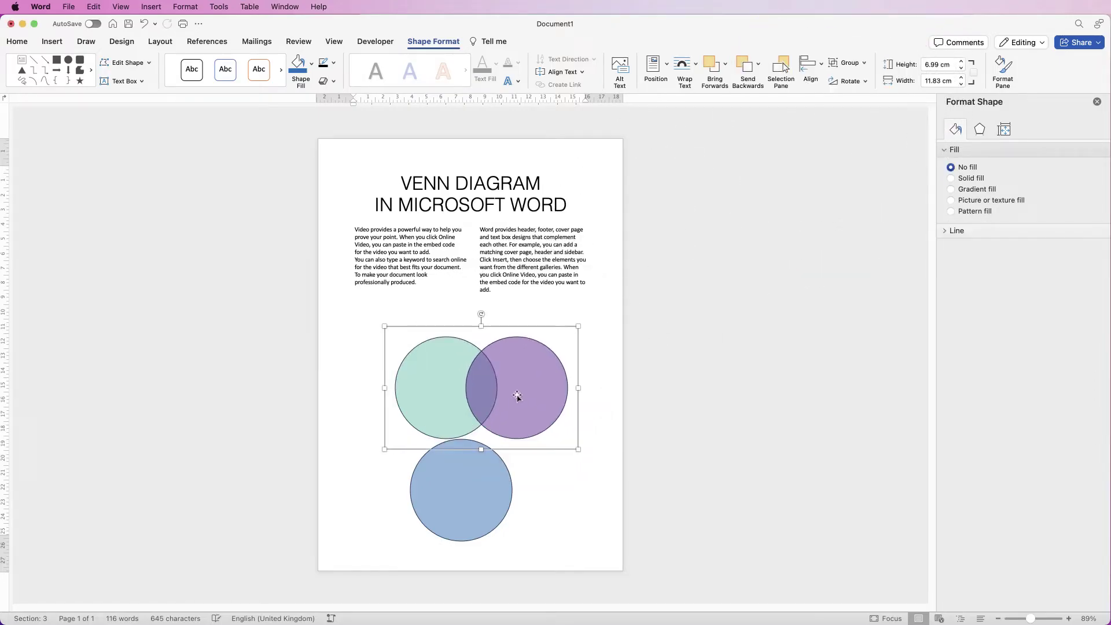
mouse_move(520, 399)
mouse_down()
mouse_move(477, 386)
mouse_move(512, 383)
mouse_move(489, 373)
mouse_move(507, 383)
mouse_up()
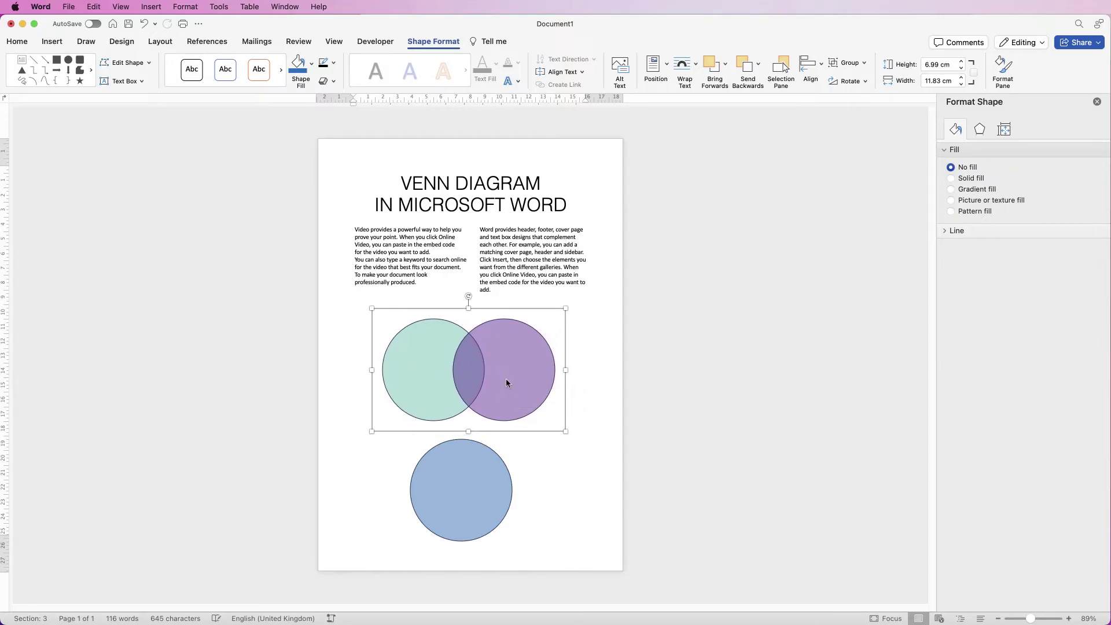
- Move the blue circle up, centre it under the pair, and group all three circles
drag(472, 502, 481, 422)
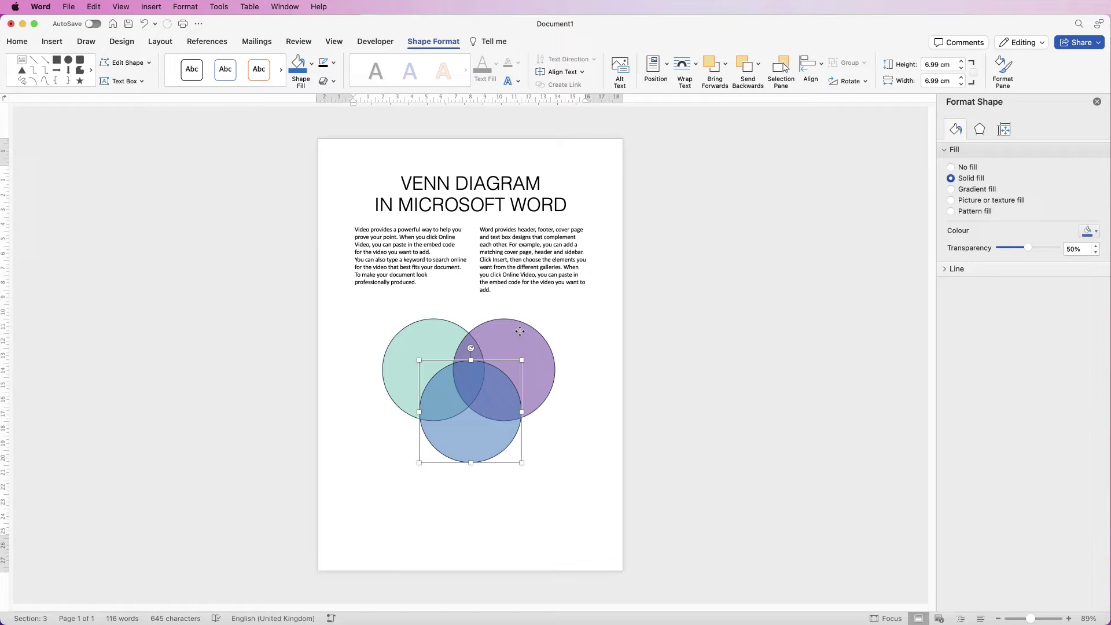
shift+click(519, 331)
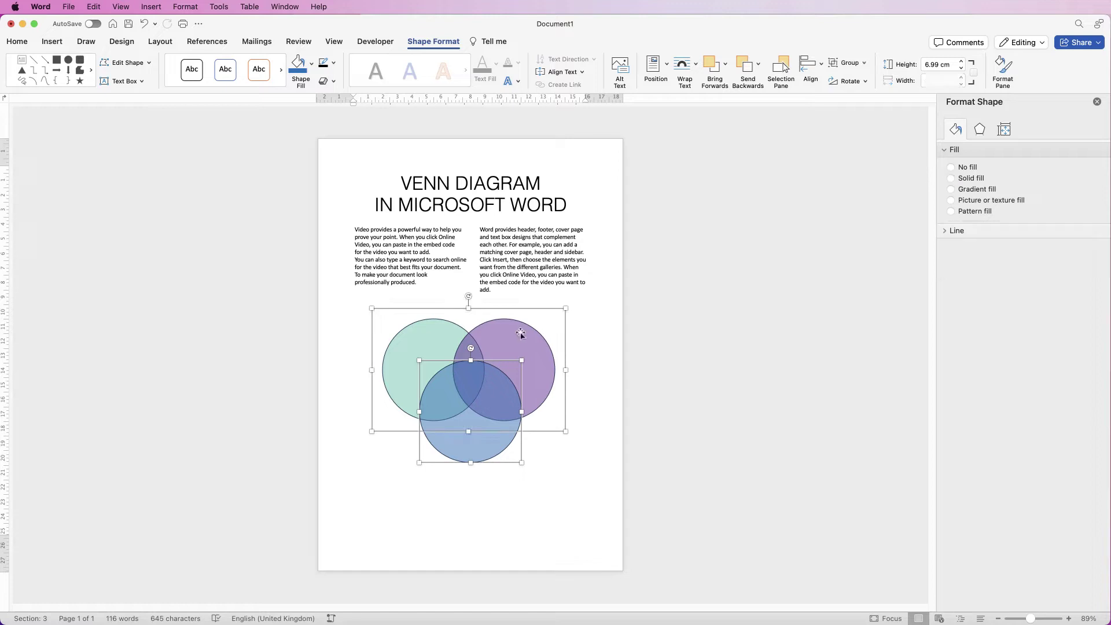
click(822, 68)
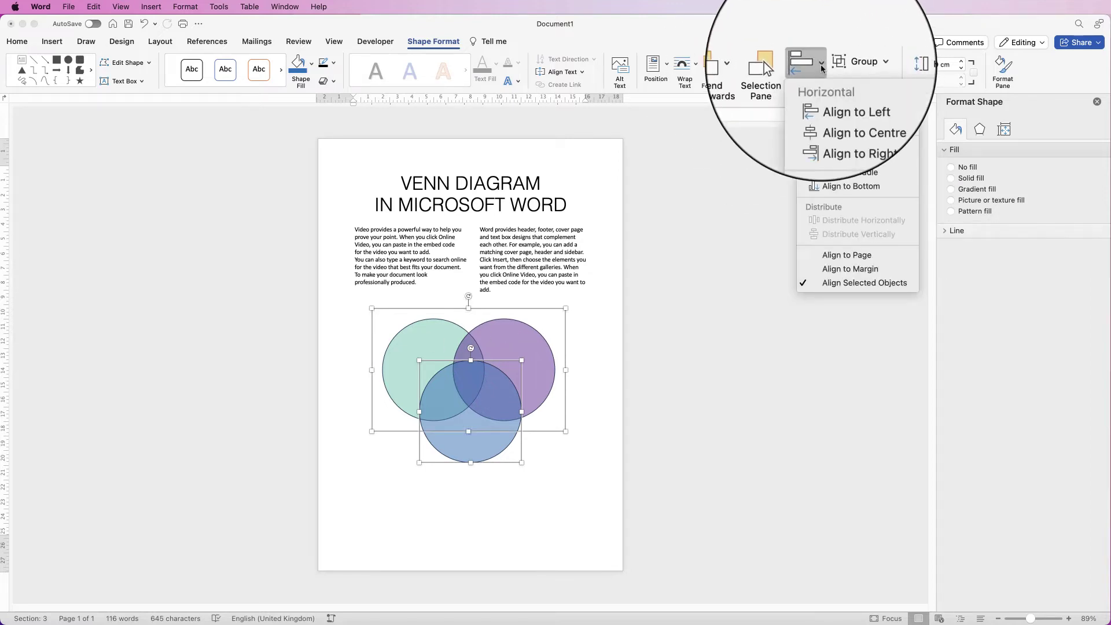
click(814, 111)
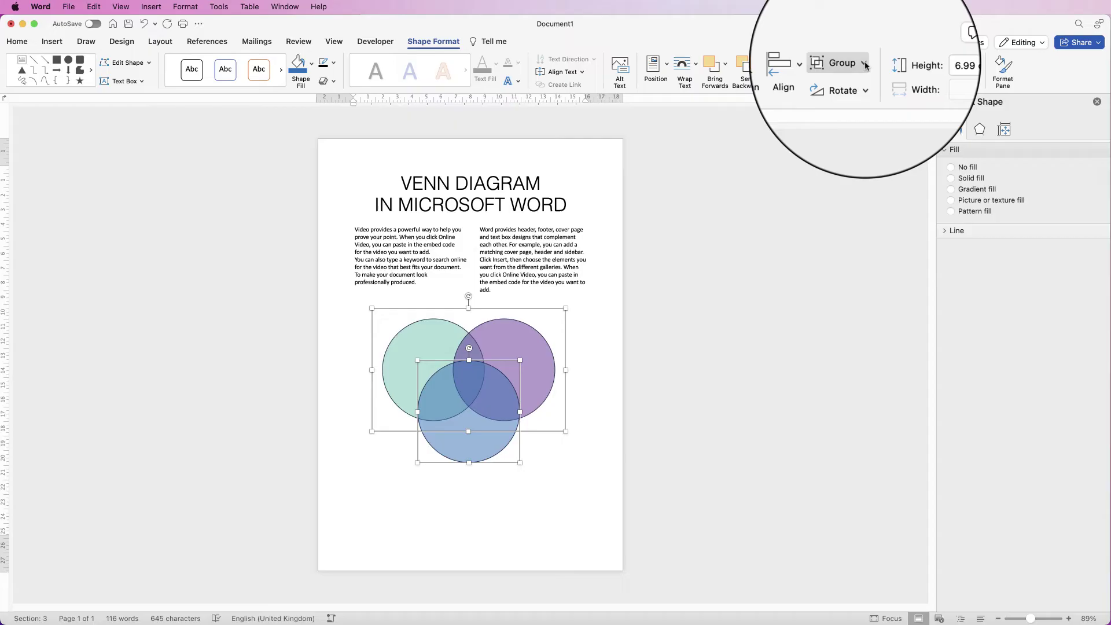
click(866, 65)
click(842, 76)
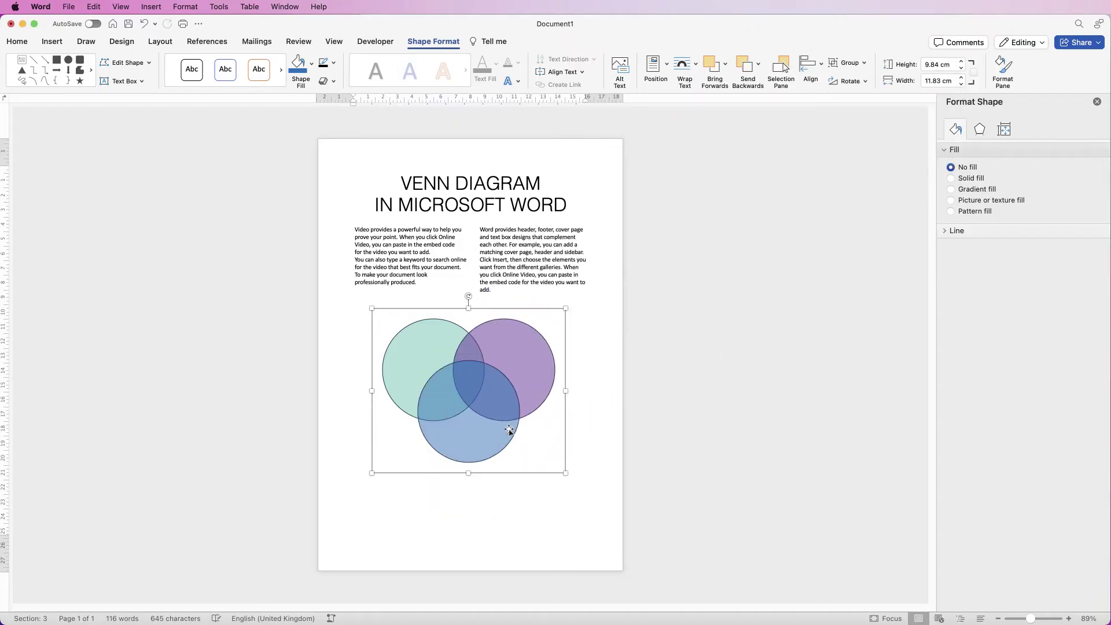
- Nudge the group lower, ungroup it, and enlarge the circles to 8.81 cm across
mouse_move(480, 408)
mouse_down()
mouse_move(444, 480)
mouse_move(519, 449)
mouse_move(475, 410)
mouse_move(474, 422)
mouse_up()
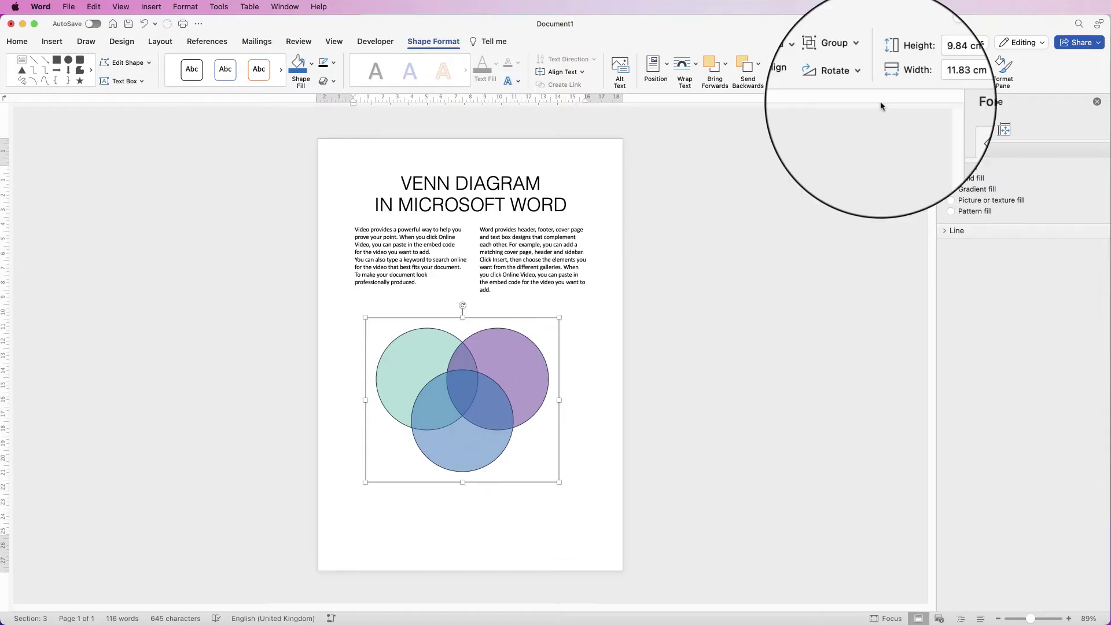
click(849, 63)
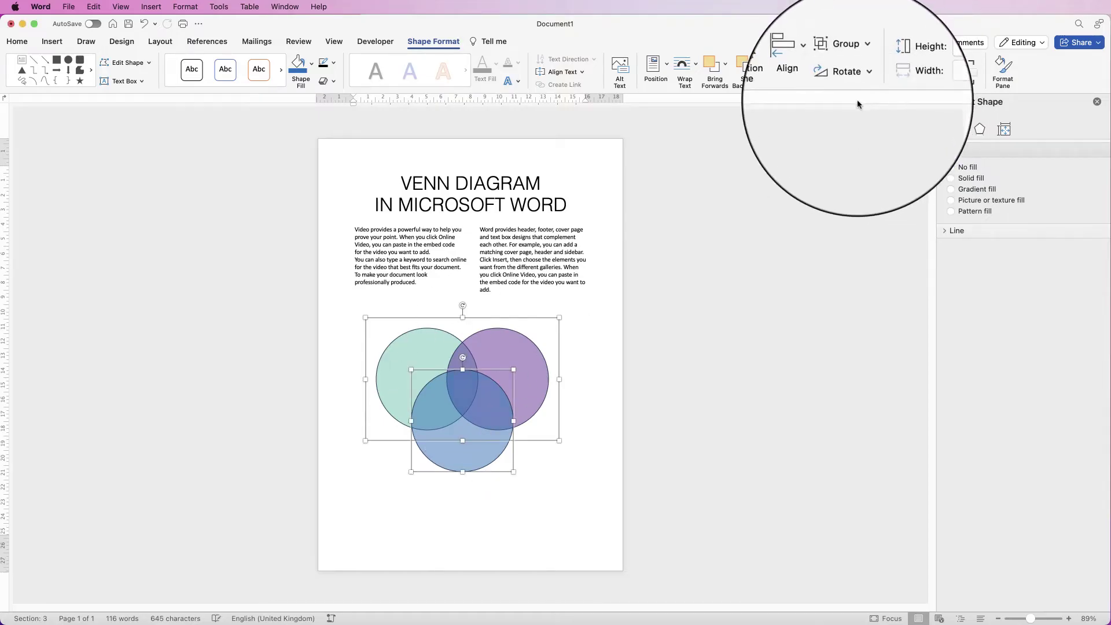
click(849, 62)
click(858, 99)
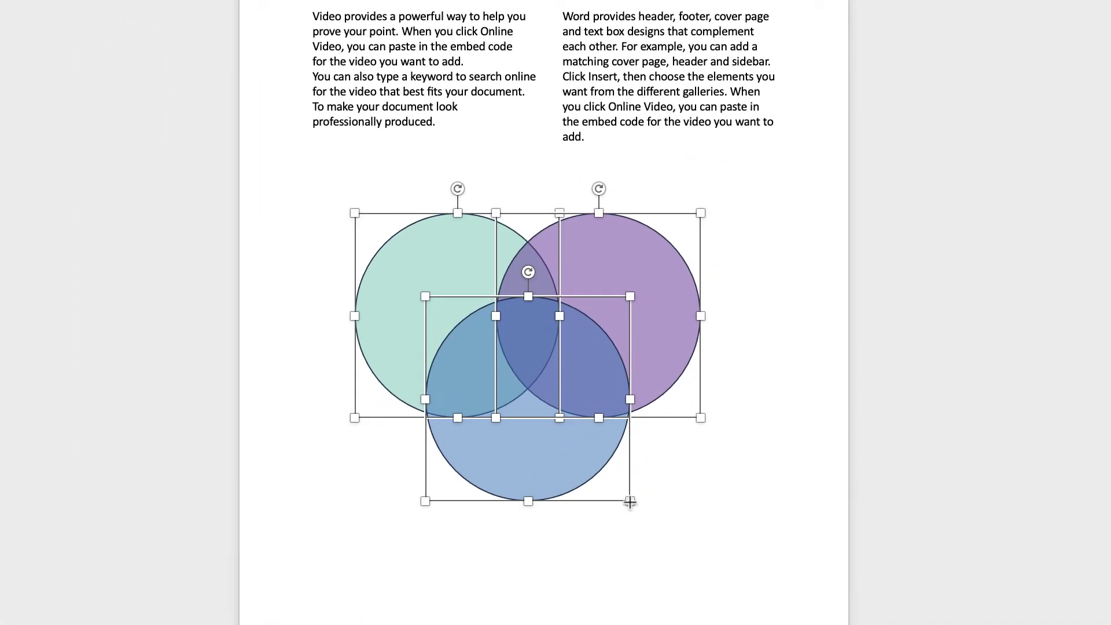
drag(630, 502, 573, 444)
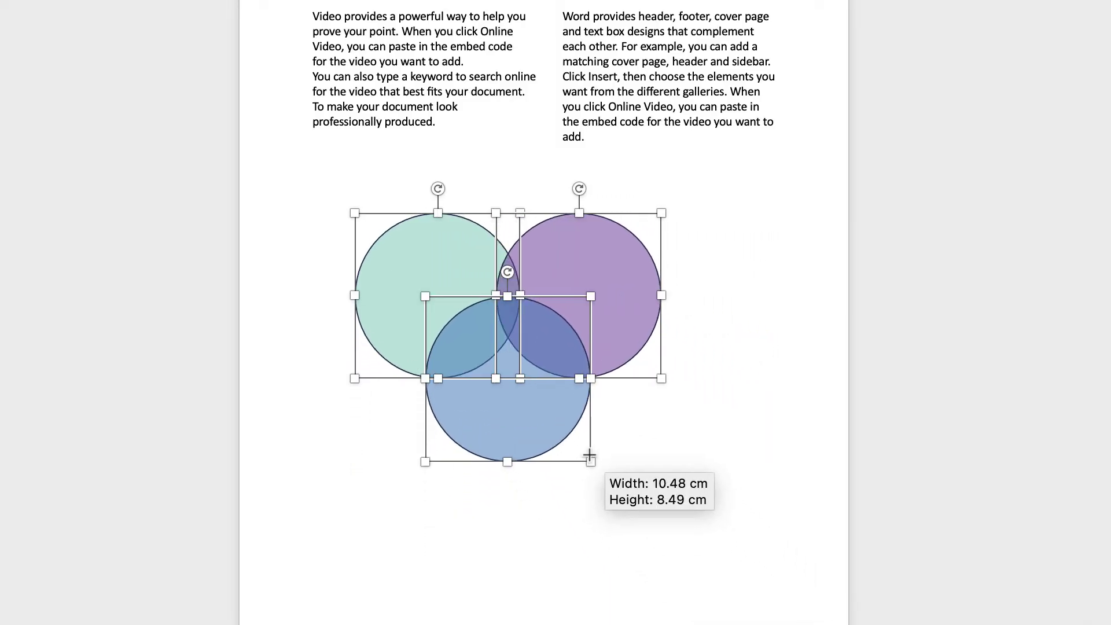
drag(589, 455, 680, 536)
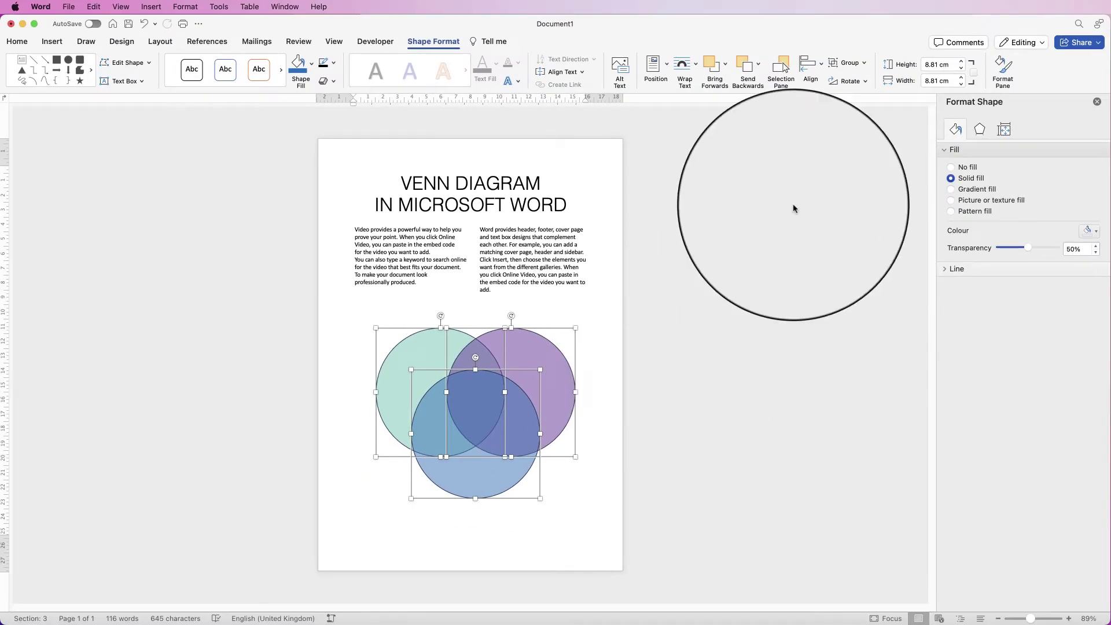
- Regroup the enlarged circles into a 13.65 cm-wide object and centre it horizontally on the page
click(848, 62)
click(851, 75)
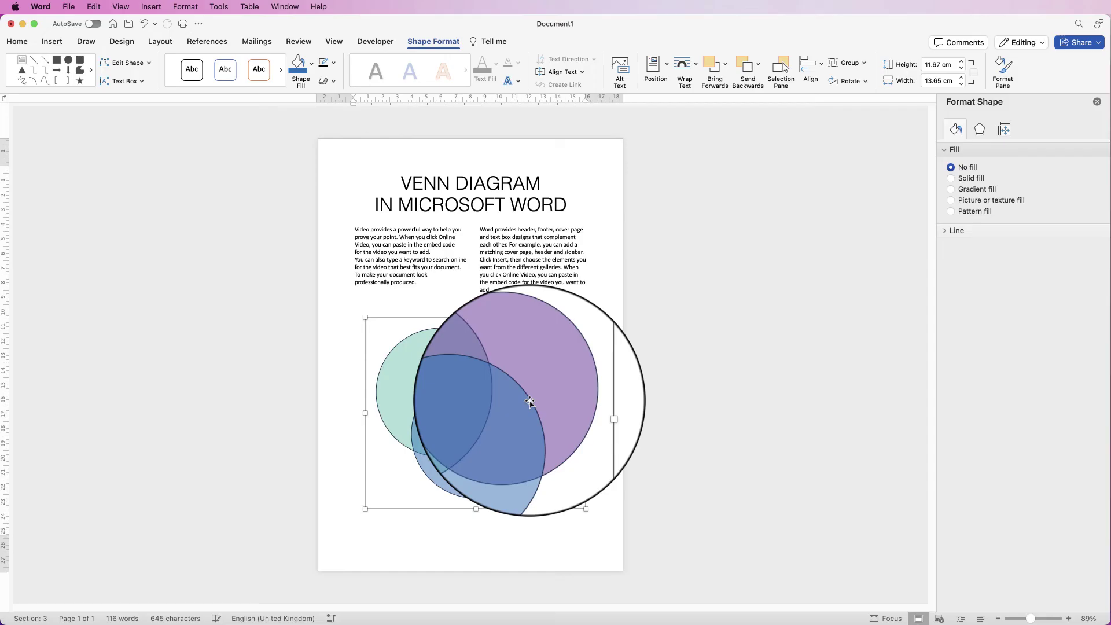
drag(498, 437, 487, 445)
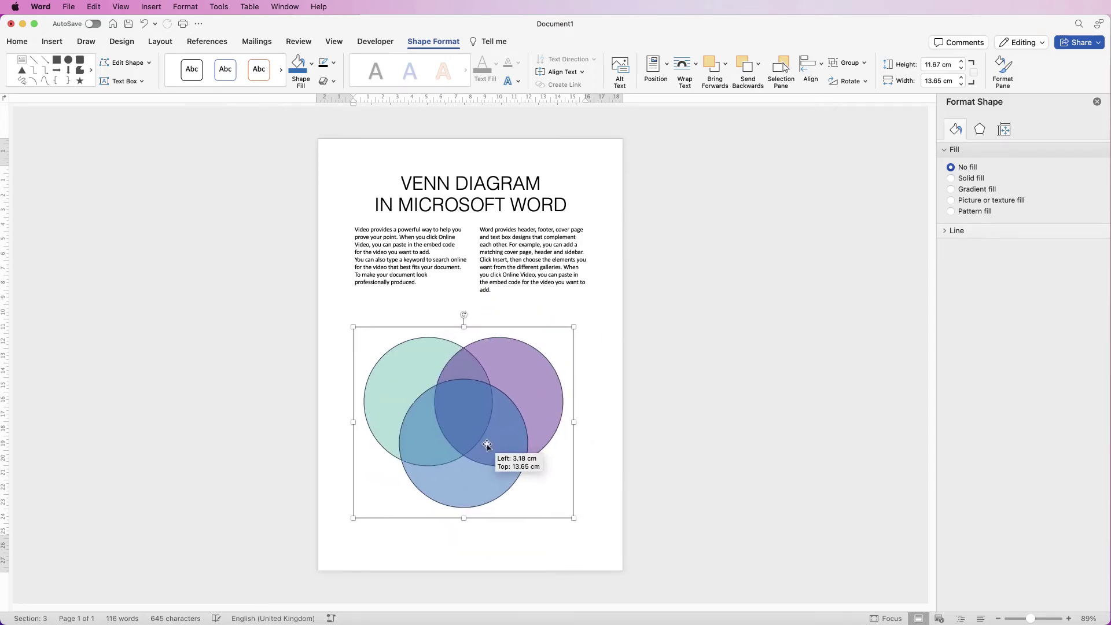
click(822, 64)
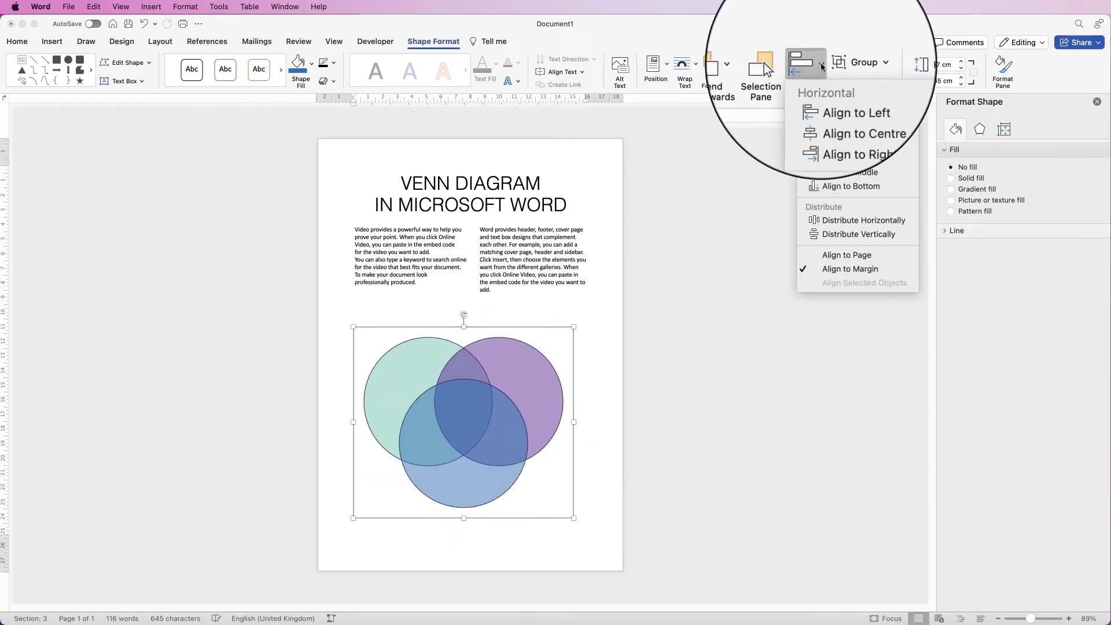
click(839, 116)
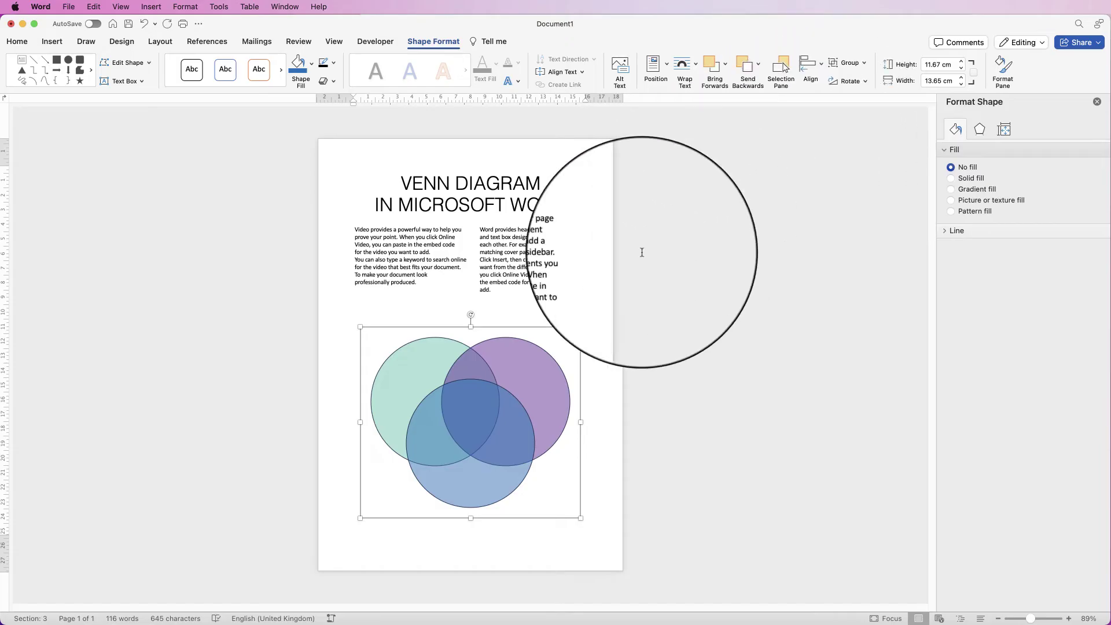
click(639, 369)
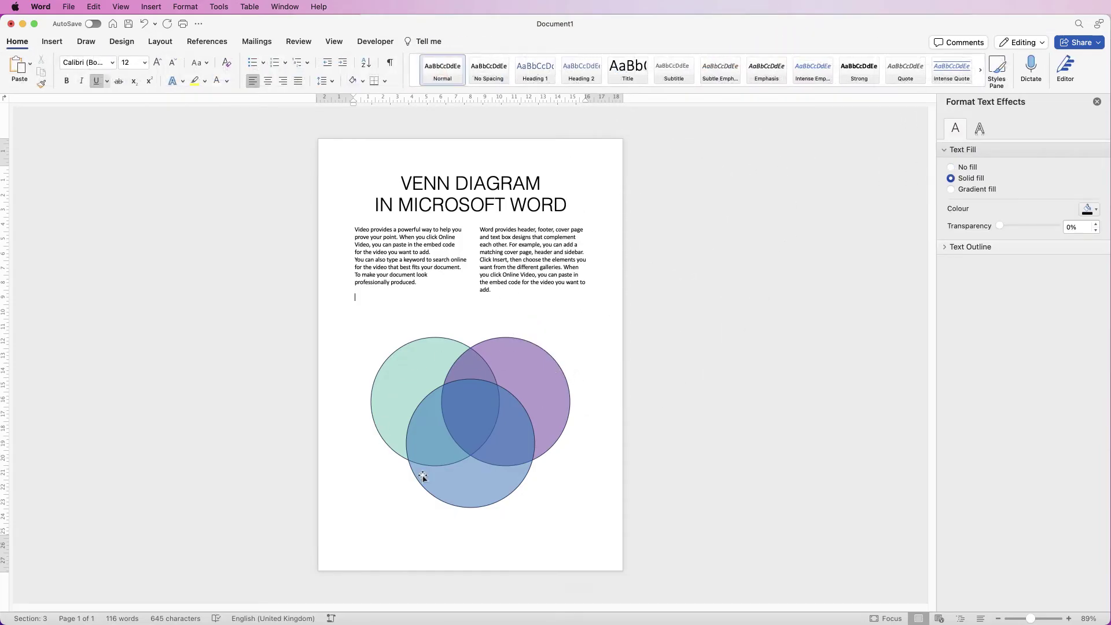
- Insert a WordArt text box and replace its placeholder with 'Green' and 'Cirlce' on two lines
click(52, 41)
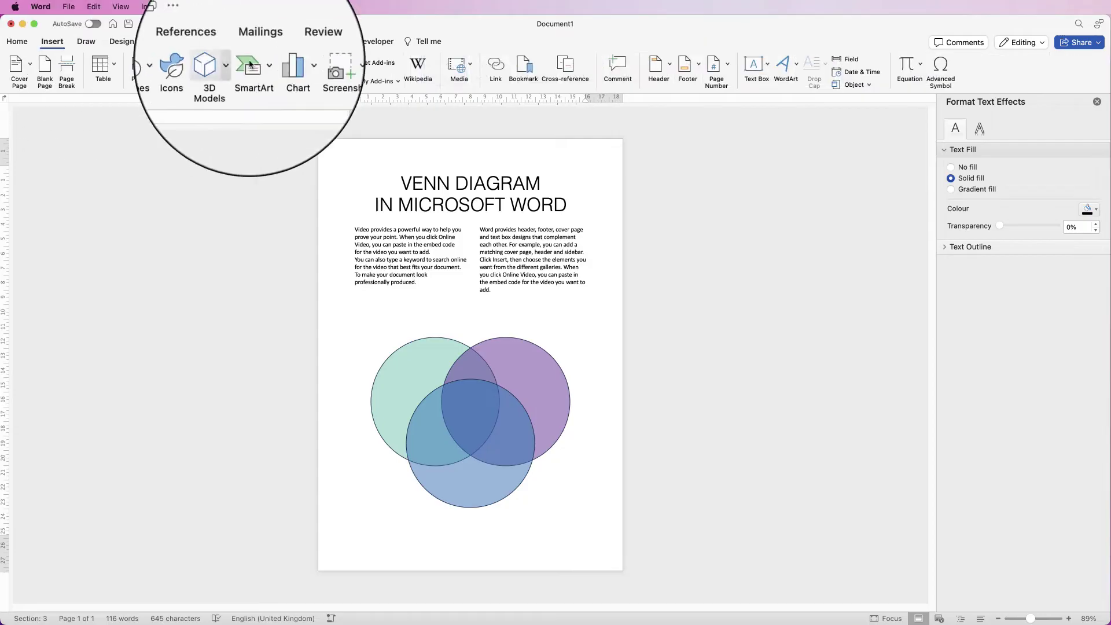
click(794, 78)
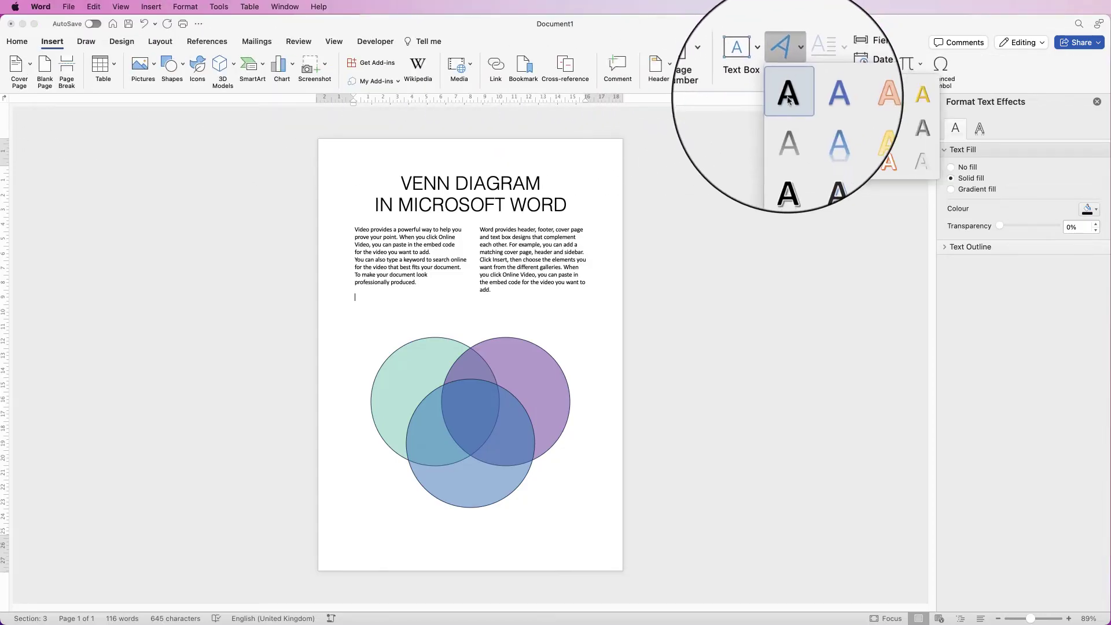
click(789, 93)
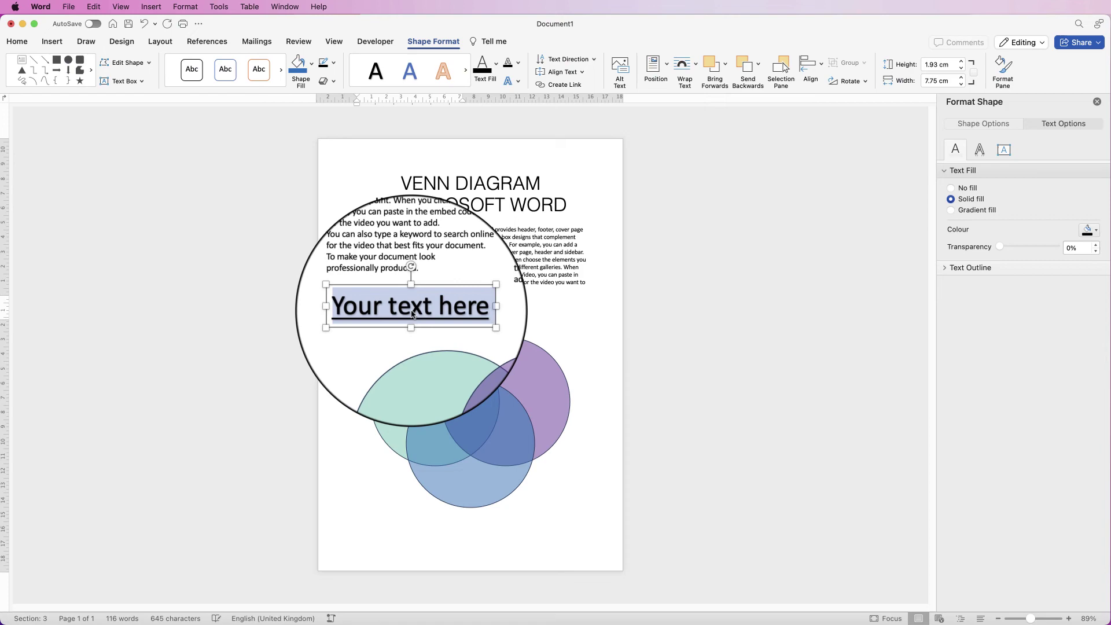
key(BackSpace)
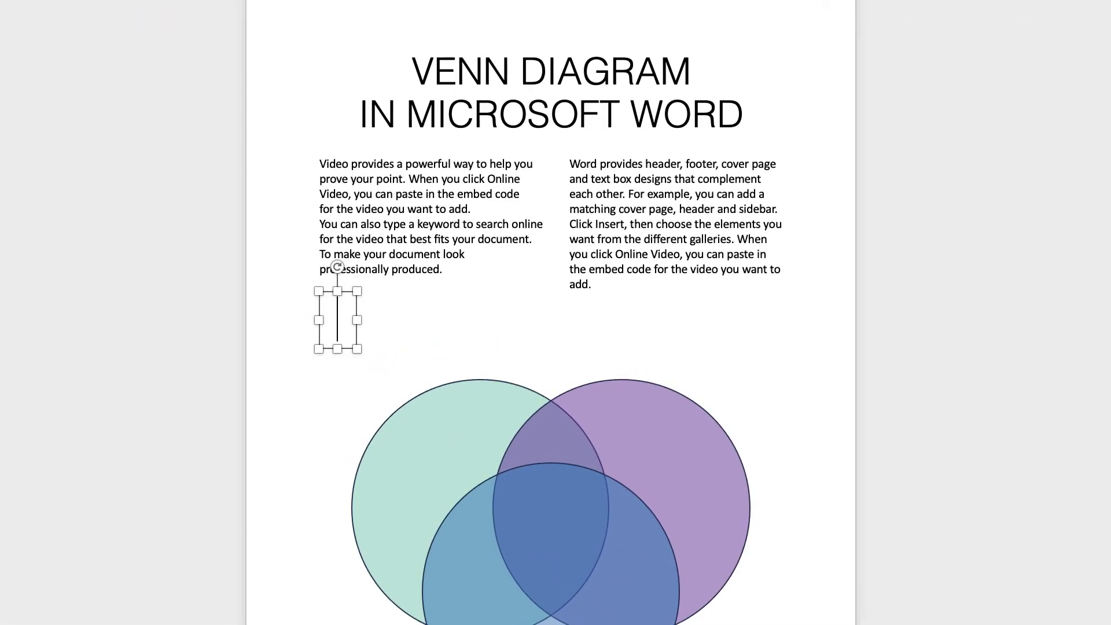
text(Green)
key(Return)
text(Cirlce)
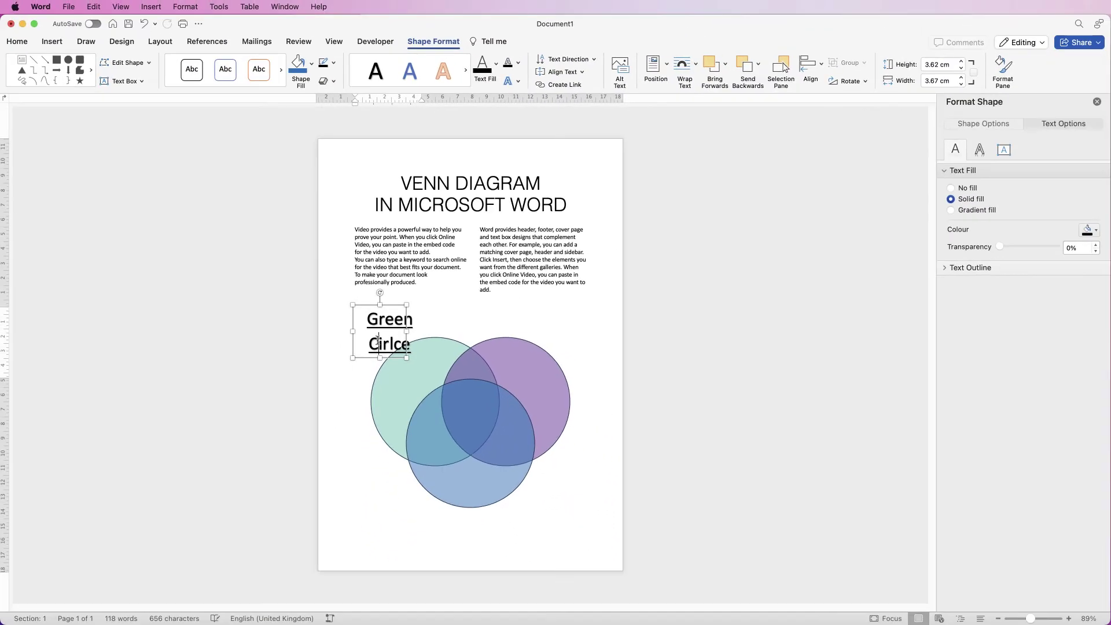
- Make the label text white with no underline and drag it onto the teal circle
key(super+a)
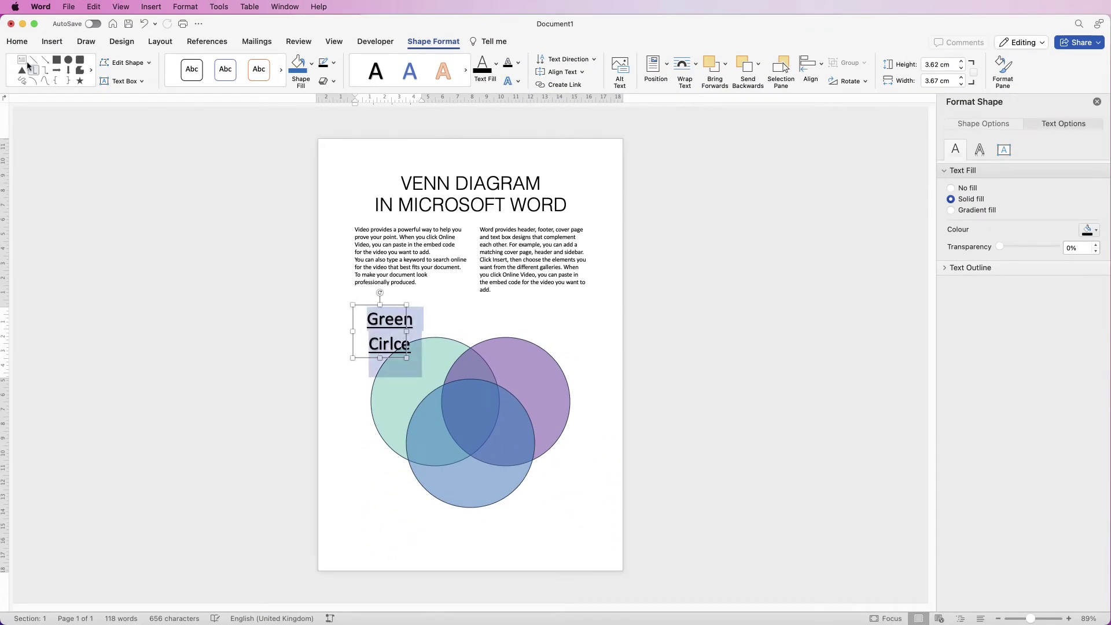
click(17, 41)
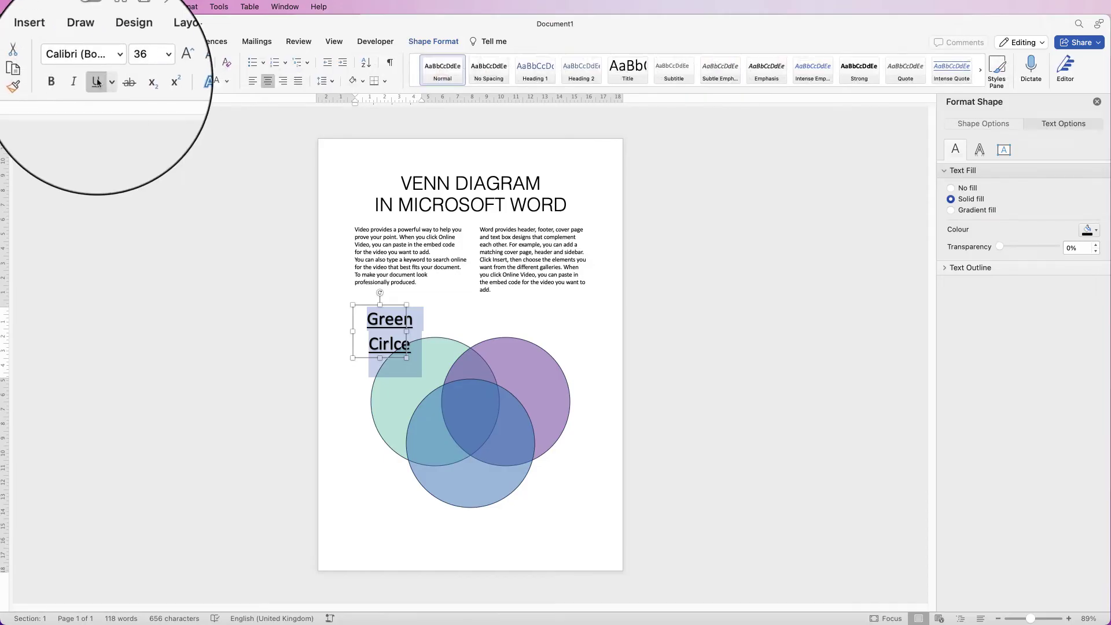
click(96, 82)
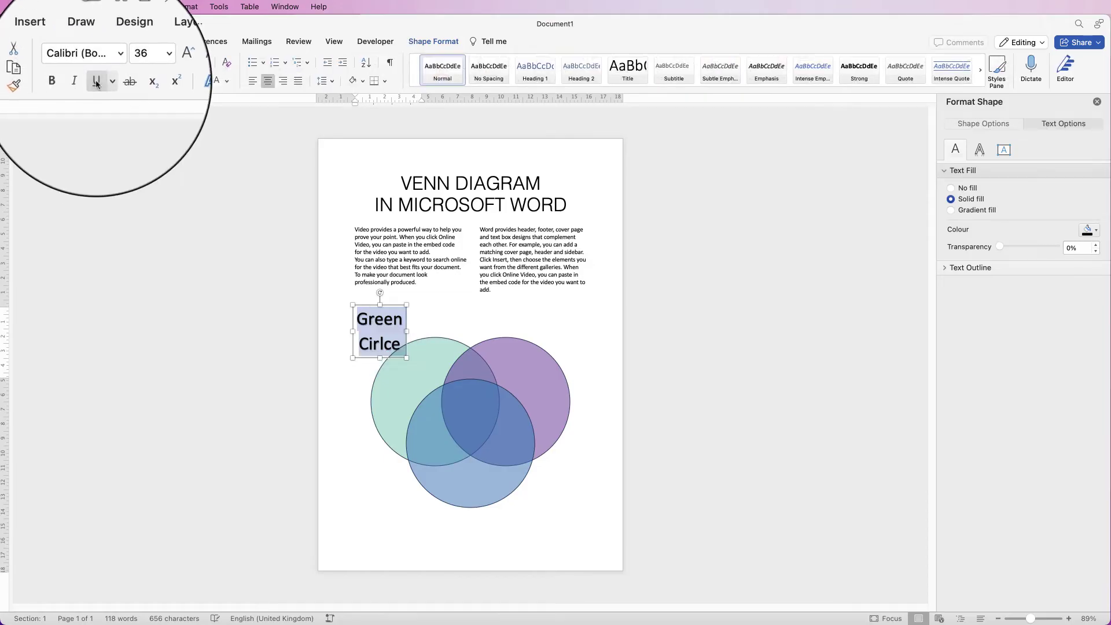
click(228, 84)
click(219, 136)
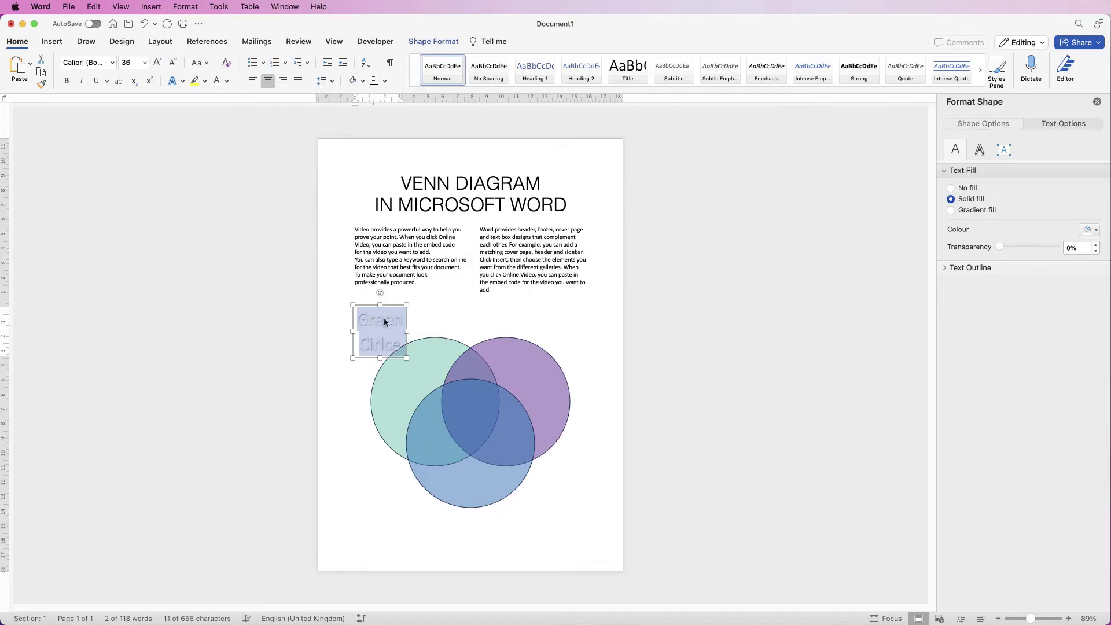
drag(384, 322, 421, 350)
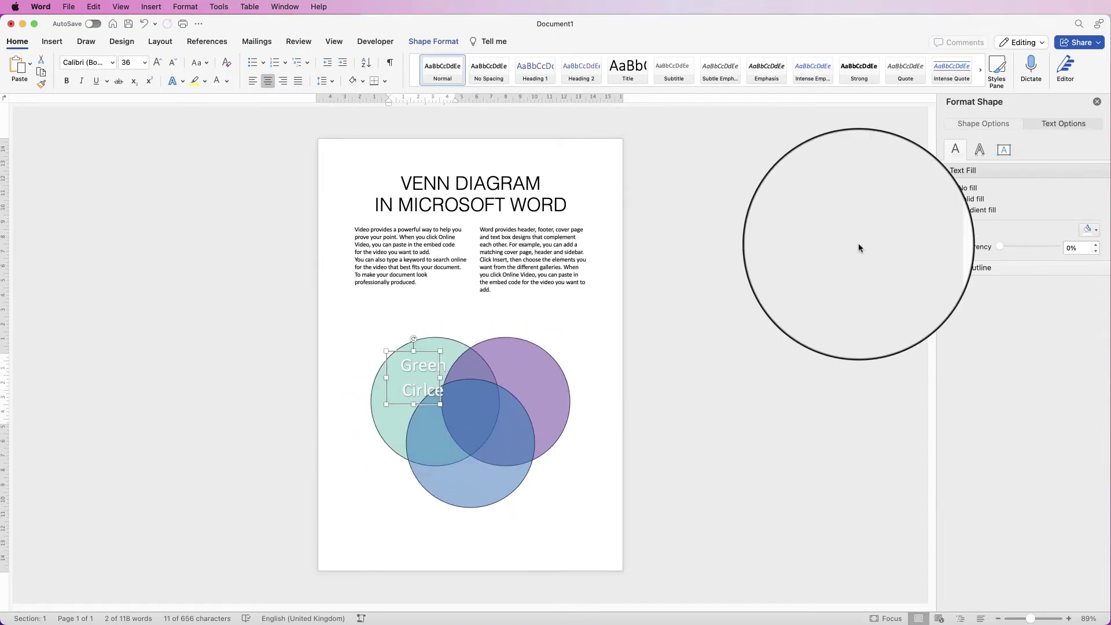
- Set the Green Cirlce label's shadow to No Shadow, shrink it from 36 to 28 pt, and nudge it down
click(986, 147)
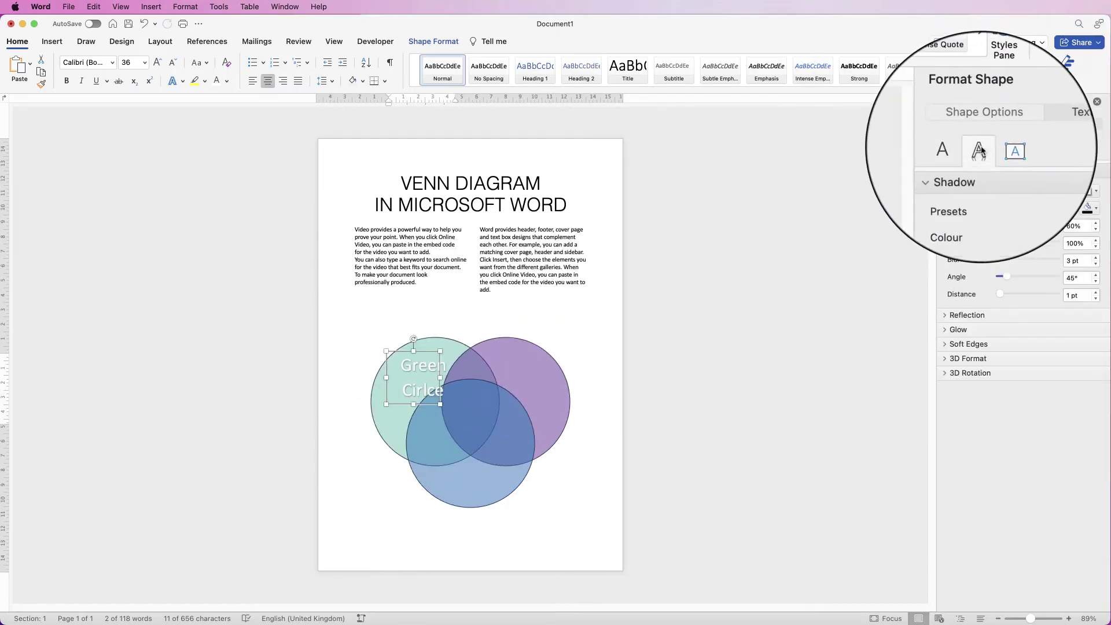
click(1095, 191)
click(1095, 238)
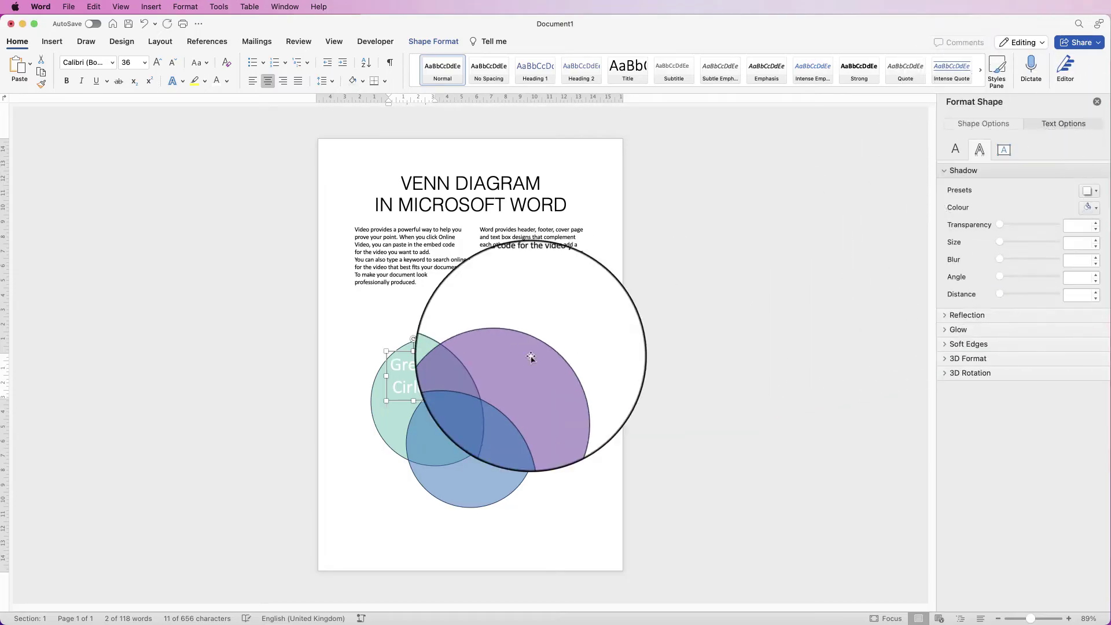
click(173, 63)
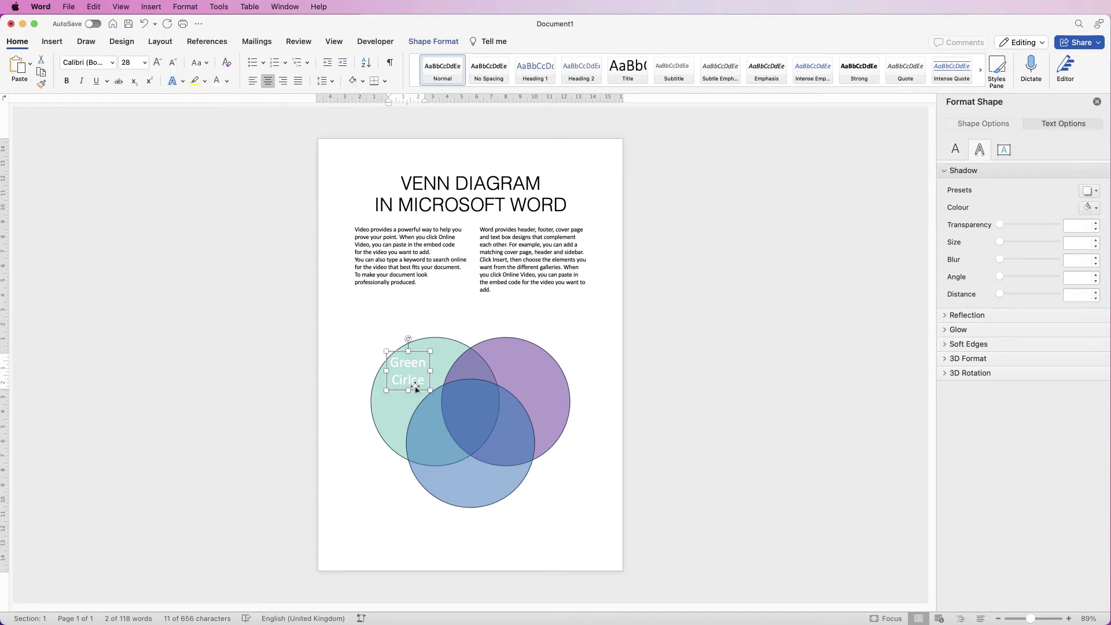
key(Down)
key(Down)
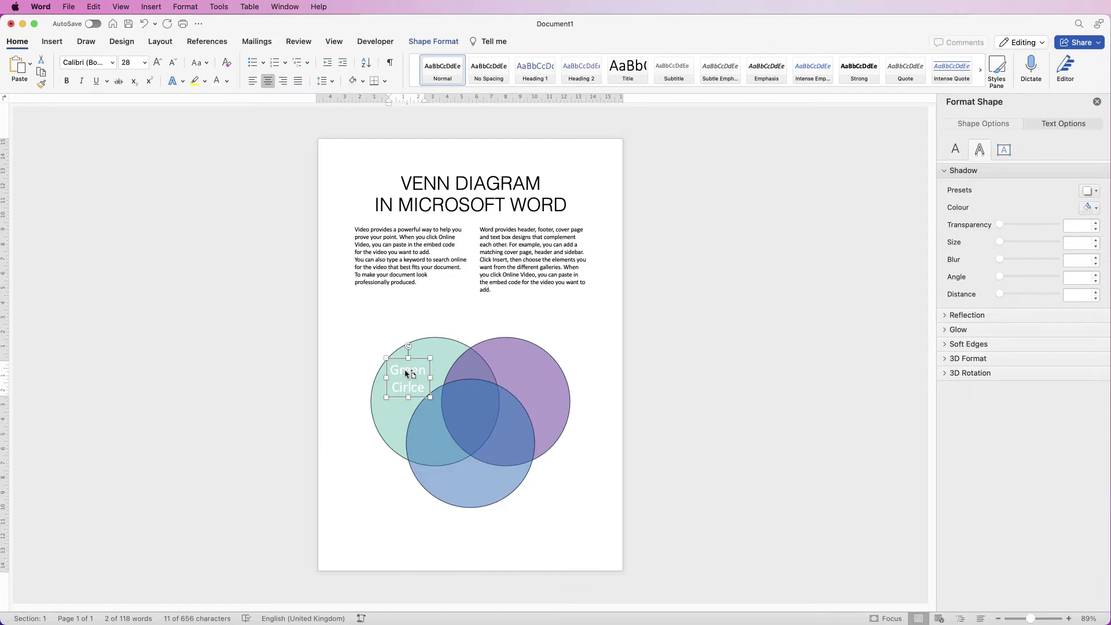
- Move the label onto the purple circle and copy it onto the blue circle and centre overlap
drag(407, 374, 524, 368)
click(537, 390)
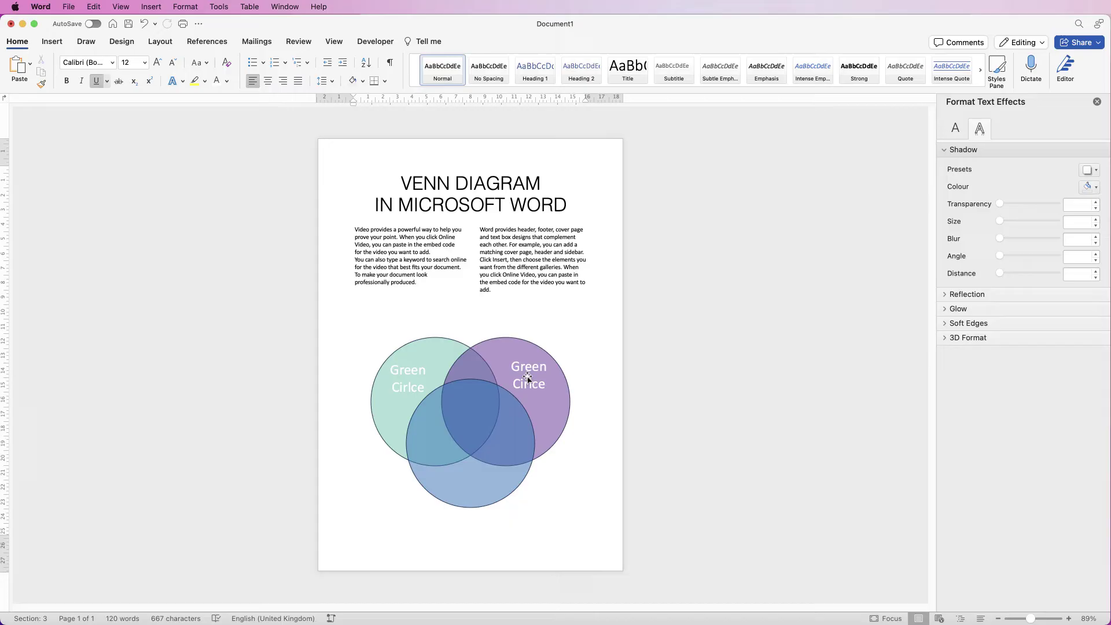
click(528, 377)
drag(529, 382, 480, 499)
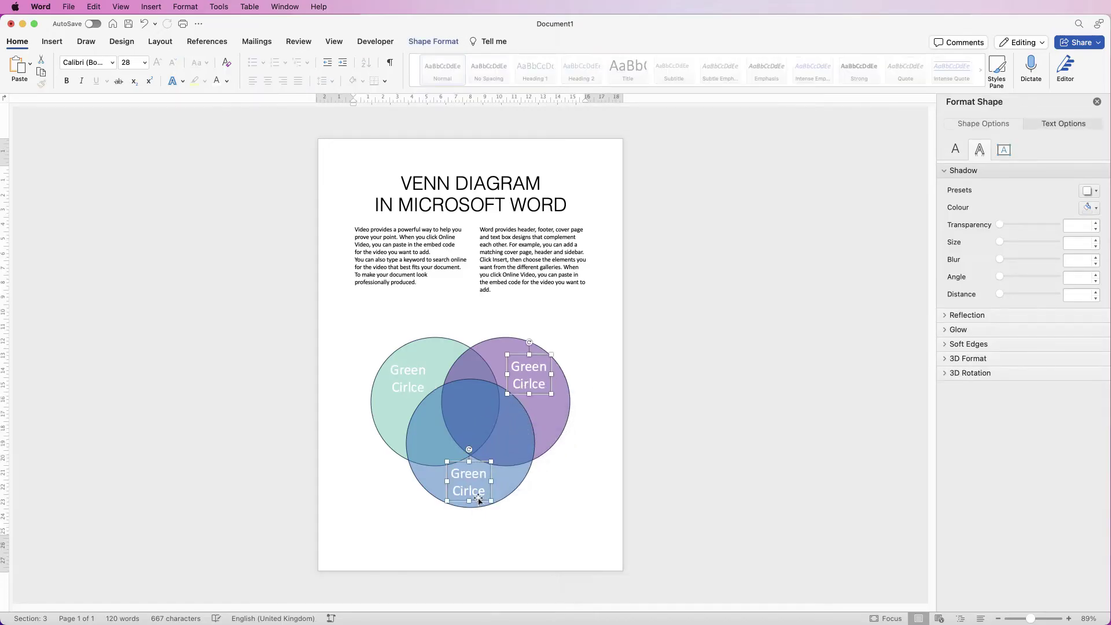
click(475, 523)
click(472, 485)
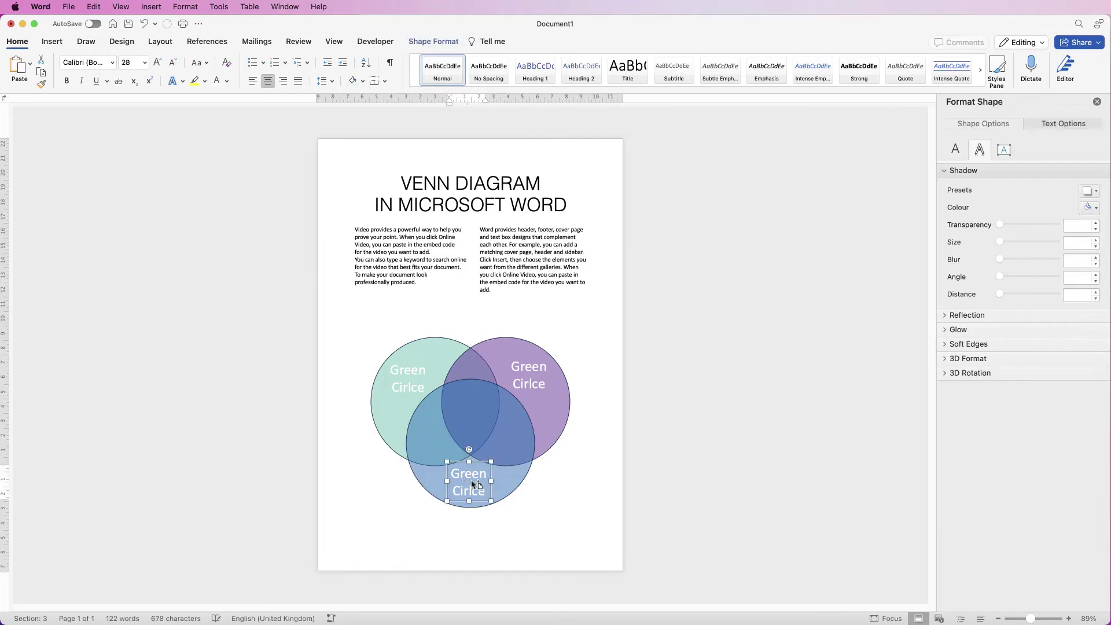
drag(472, 479, 474, 408)
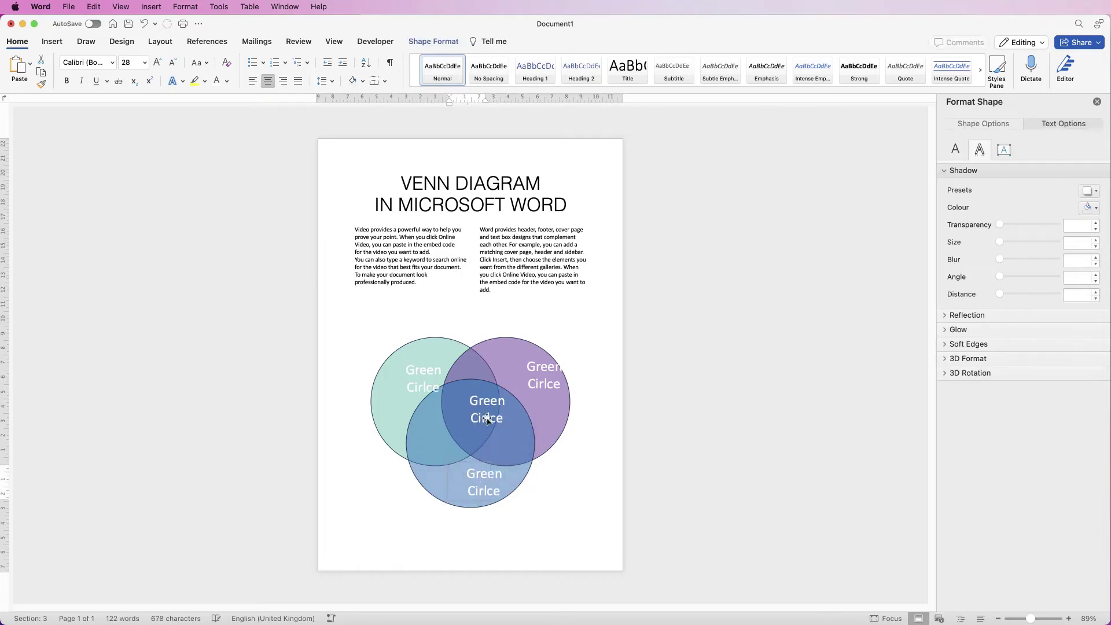
- Rename the copied labels to Purple, Blue and Centre, and nudge the Purple label down
double_click(529, 367)
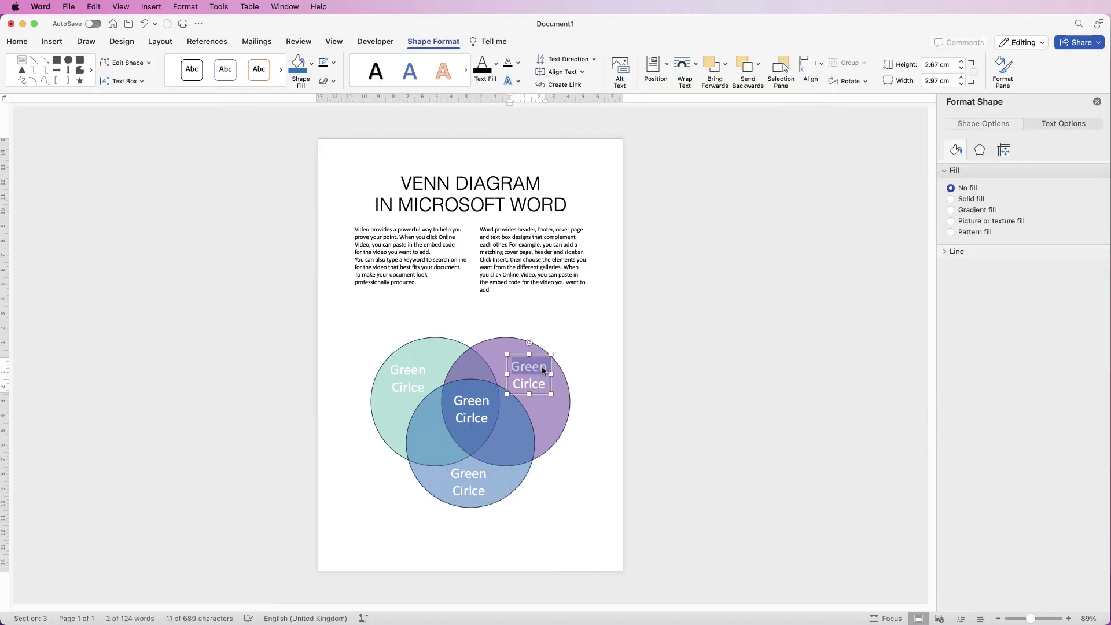
text(Purple)
double_click(469, 473)
text(Blue)
triple_click(472, 409)
text(Centre)
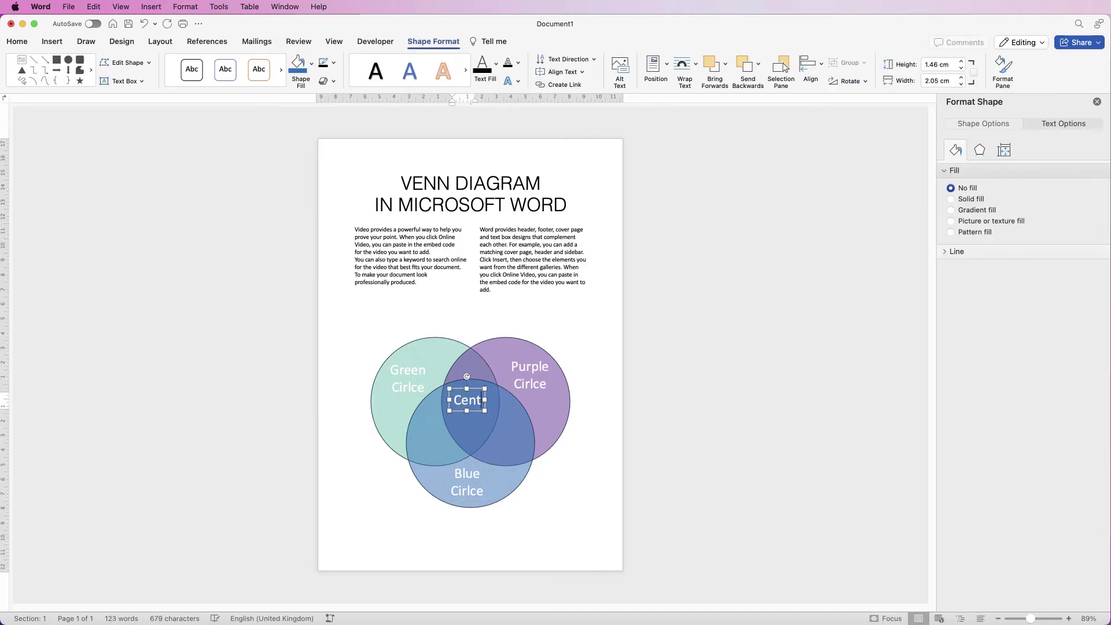
click(530, 375)
key(Down)
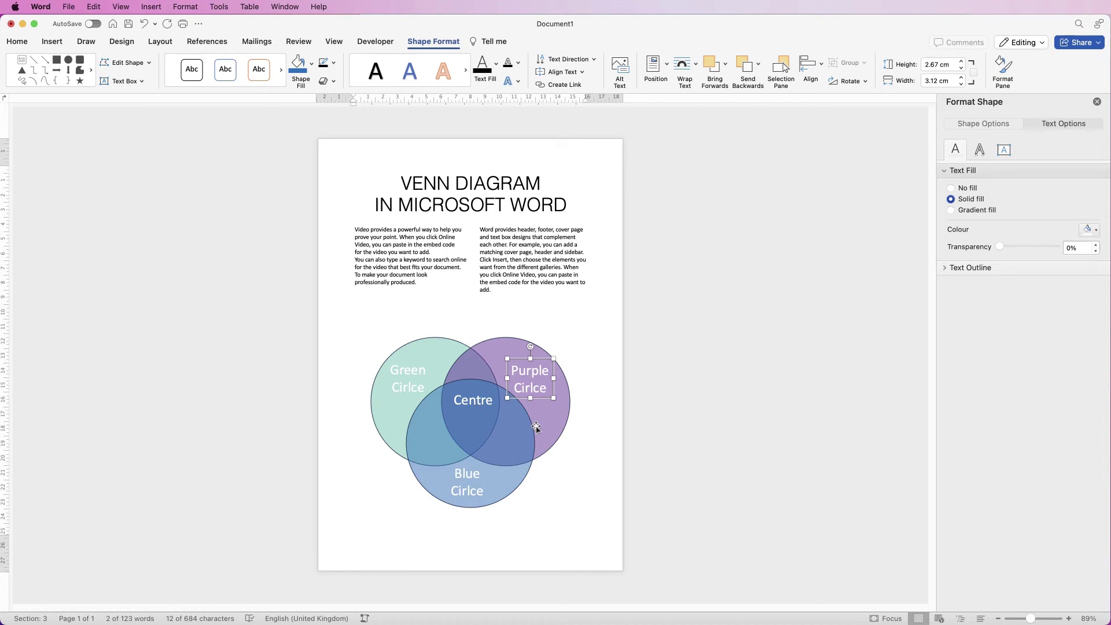
- Align the Green and Purple labels by their tops and group them together
shift+click(409, 372)
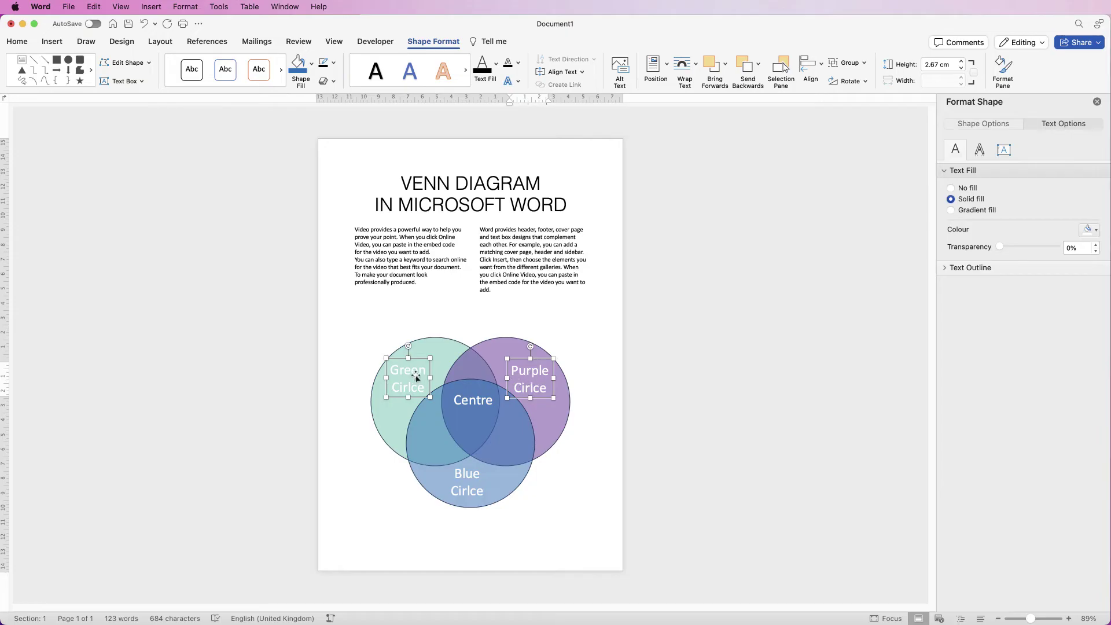
click(811, 69)
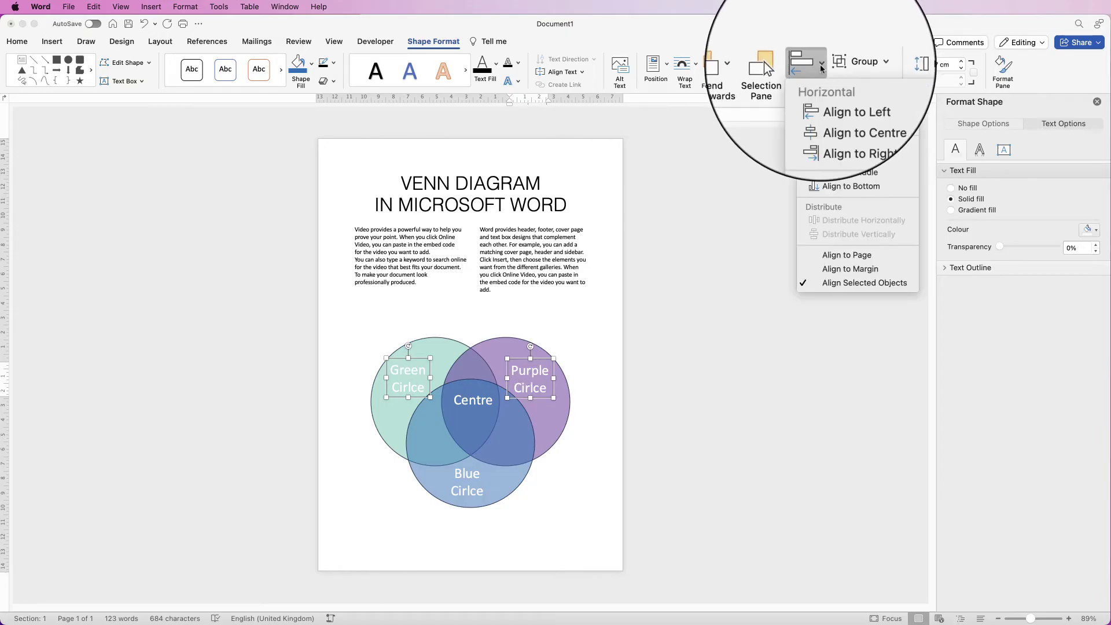
click(828, 159)
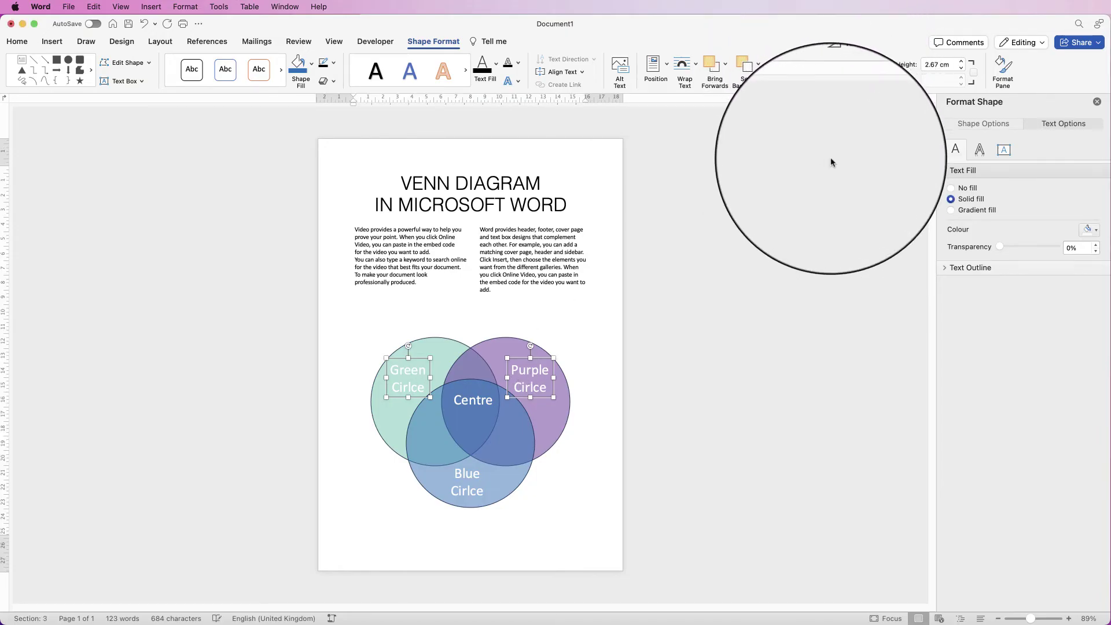
click(847, 63)
click(863, 86)
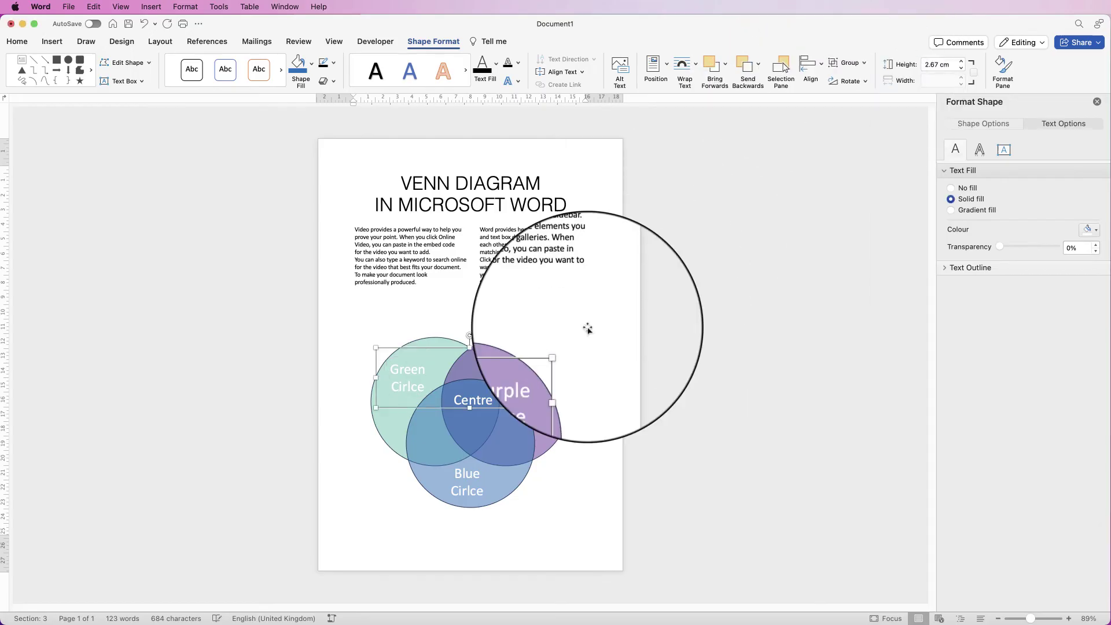
- Centre the Blue label with the top labels, group everything with the circles, and move the diagram lower
click(469, 491)
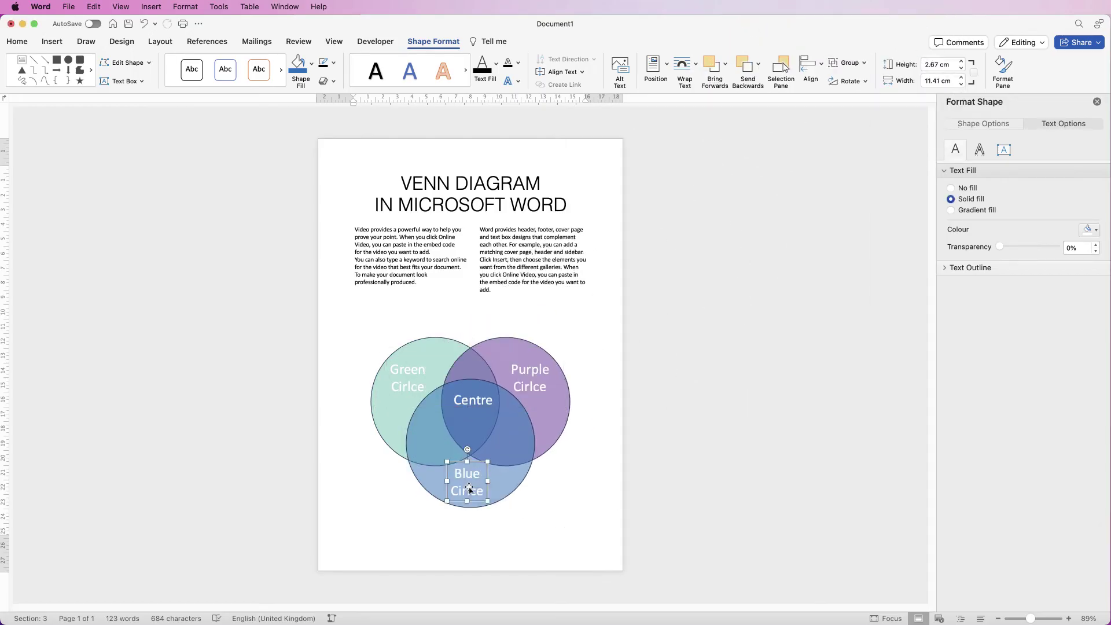
shift+click(521, 367)
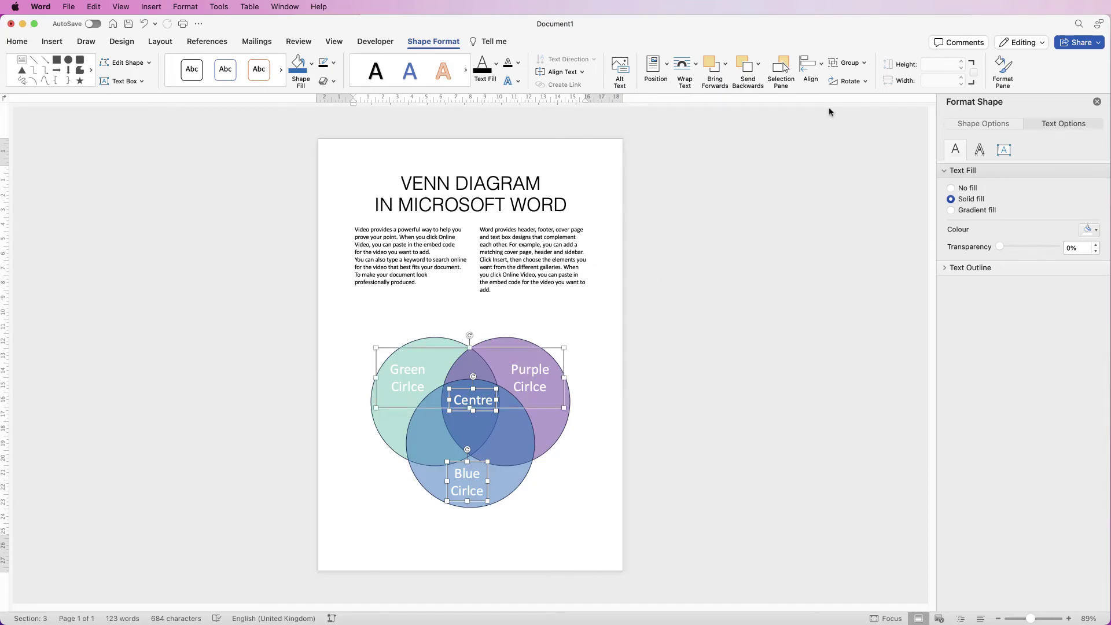
click(811, 66)
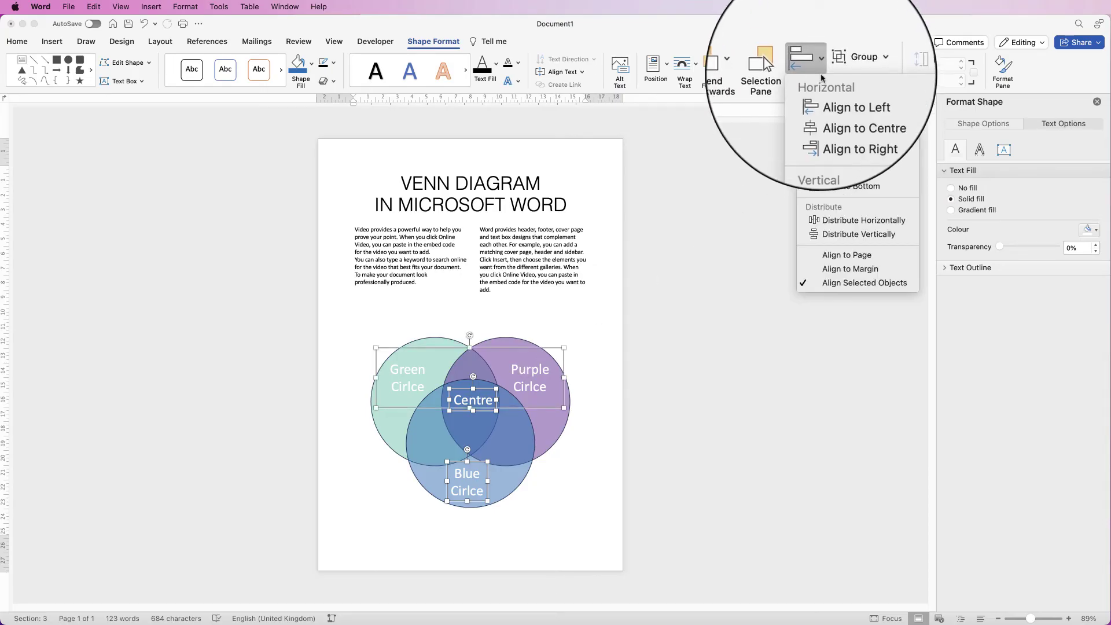
click(826, 114)
shift+click(536, 442)
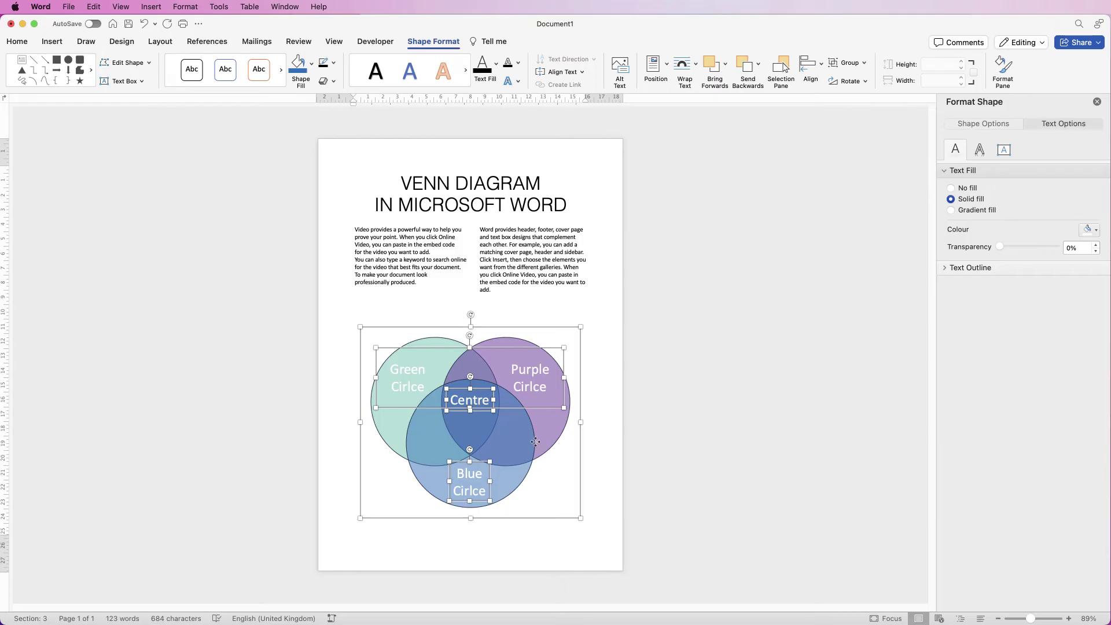
click(849, 62)
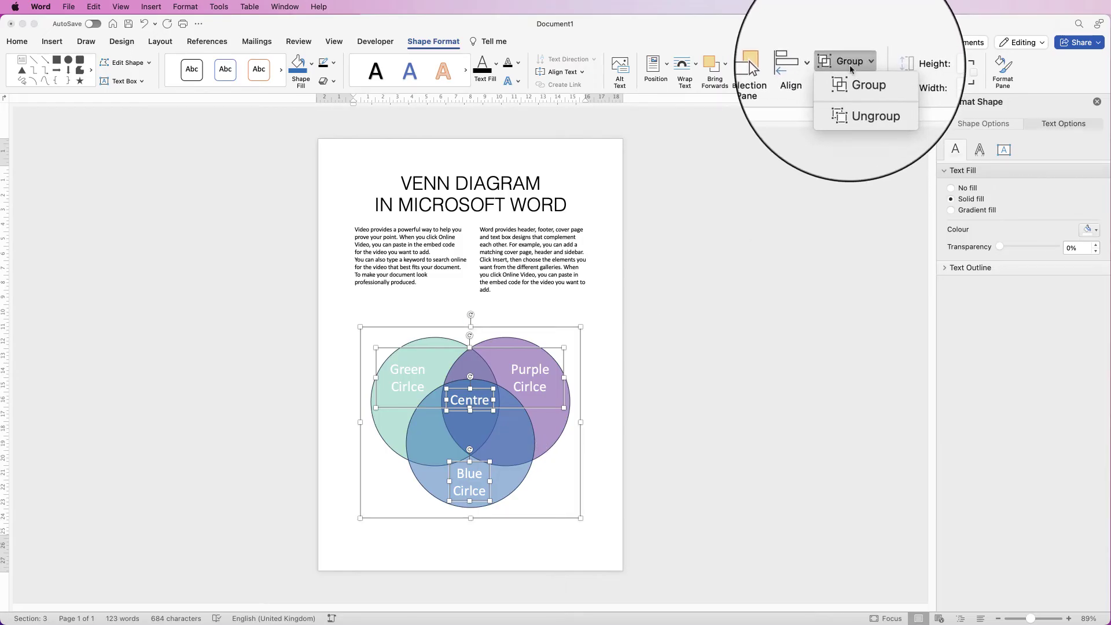
click(846, 77)
mouse_move(503, 428)
mouse_down()
mouse_move(484, 412)
mouse_move(496, 456)
mouse_move(478, 407)
mouse_move(498, 431)
mouse_move(482, 431)
mouse_up()
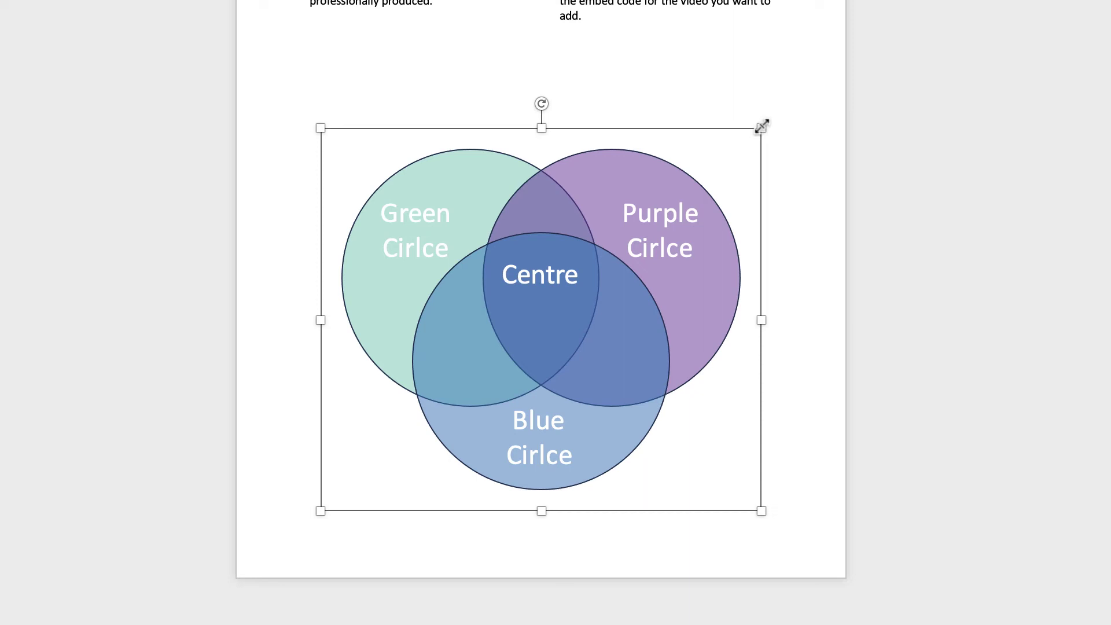
drag(762, 127, 599, 254)
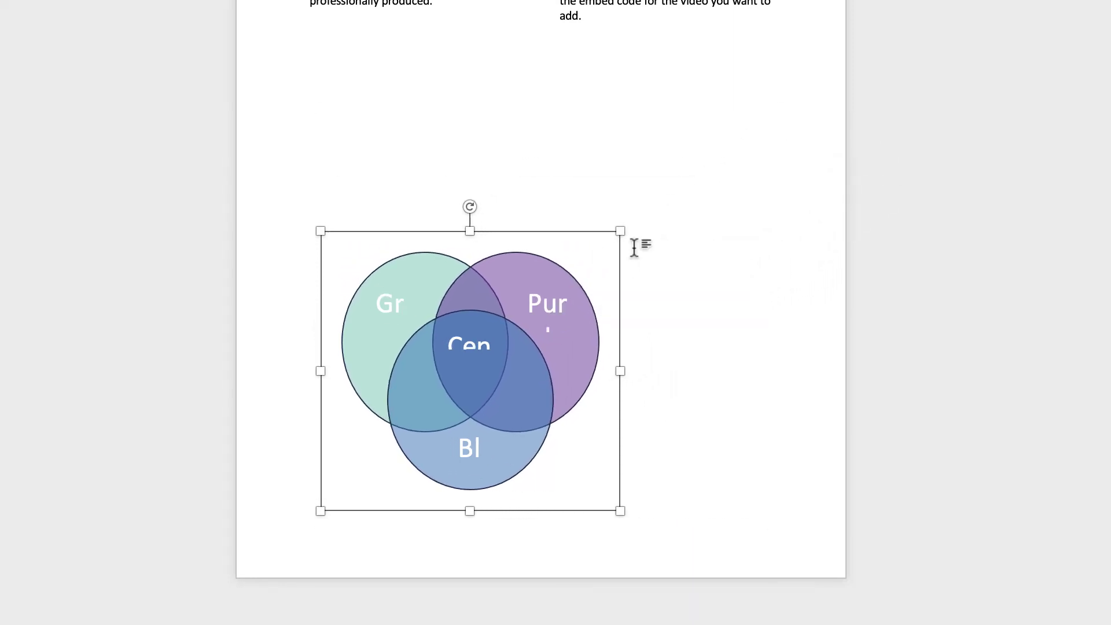
key(ctrl+z)
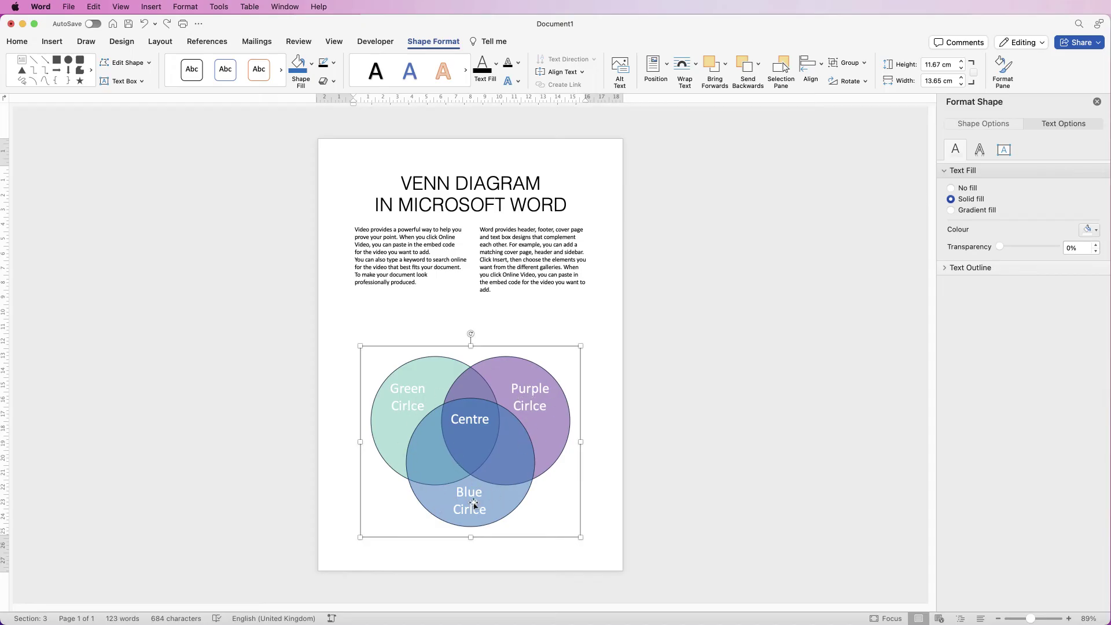
- Ungroup the Venn diagram into its separate shapes
click(848, 62)
click(860, 87)
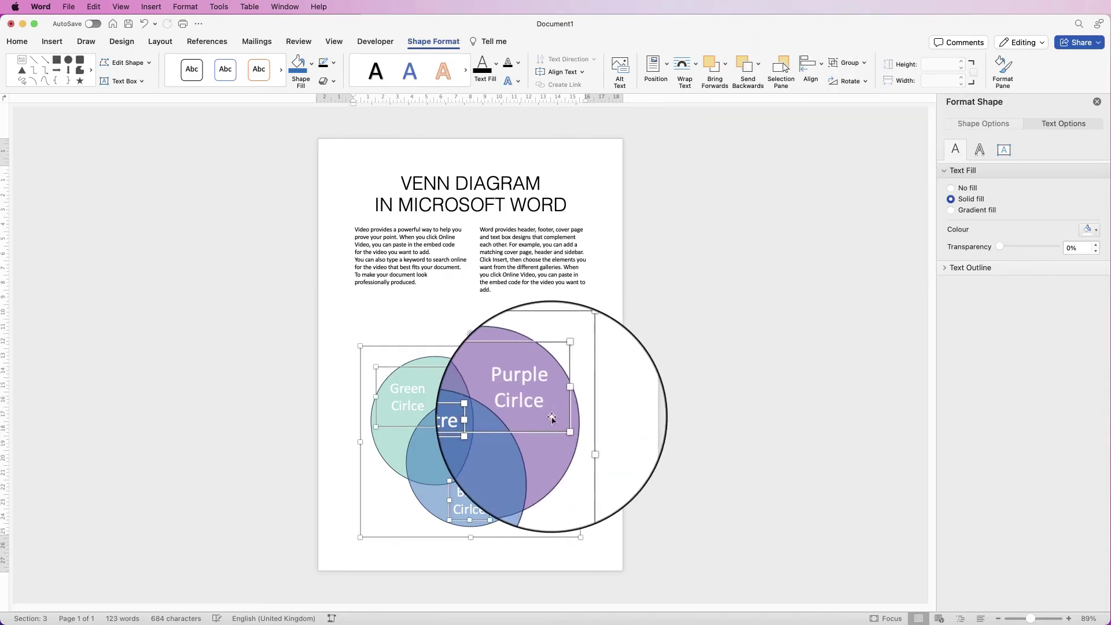
click(848, 63)
click(854, 100)
- Correct 'Cirlce' to 'Circle' in the purple, green and blue labels
double_click(530, 405)
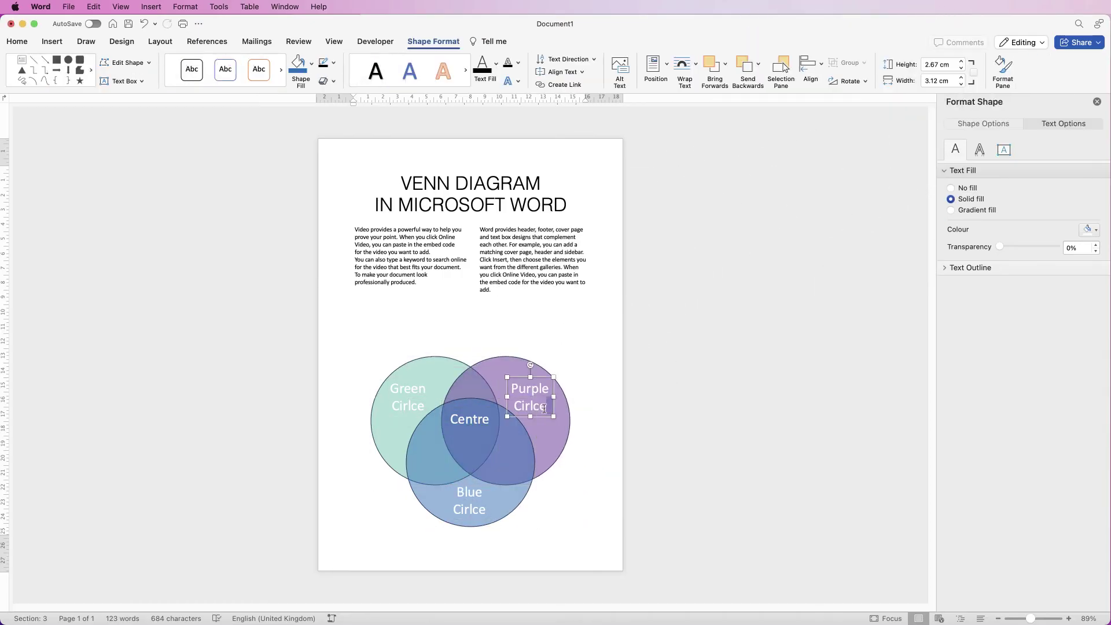
text(Circle)
double_click(408, 405)
text(Cir)
double_click(489, 513)
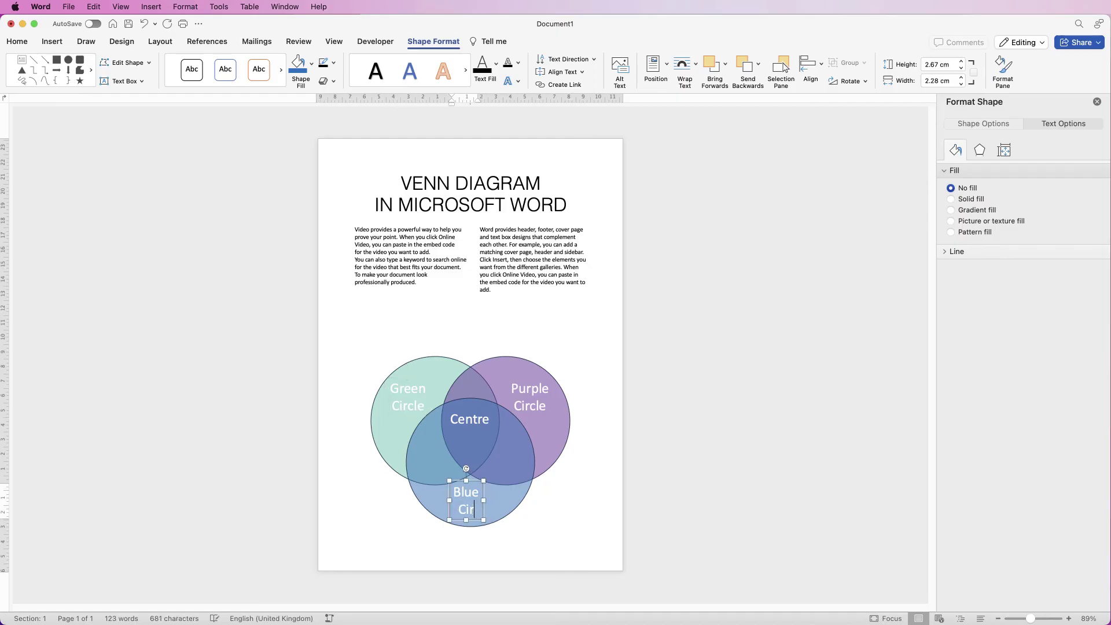
text(Circle)
click(581, 503)
click(523, 368)
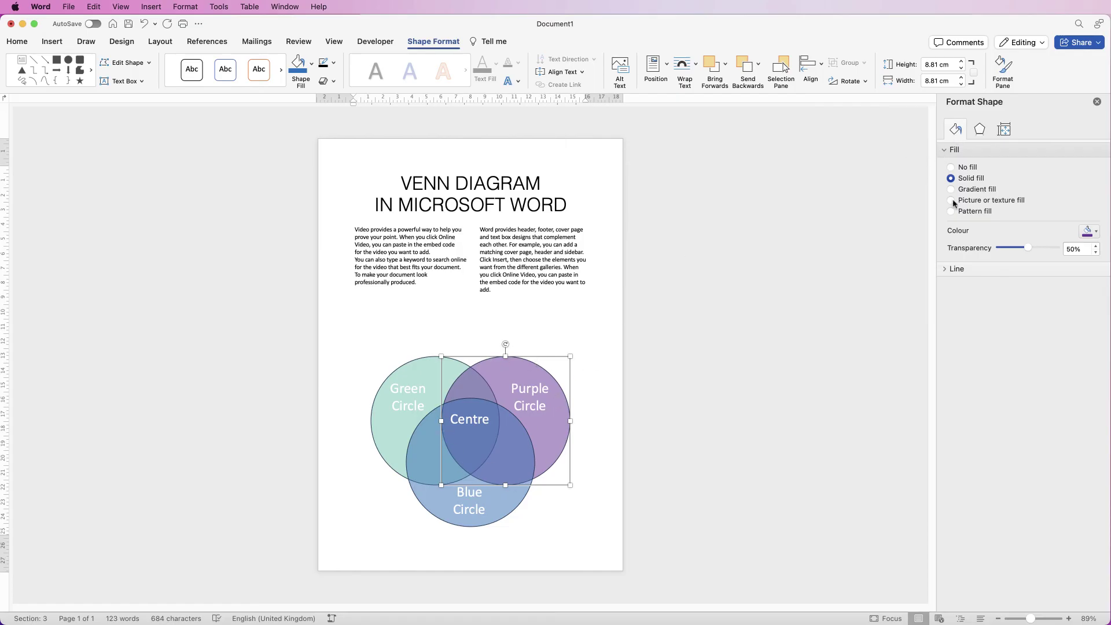
- Widen the outlines of the purple, blue and green circles to 2 pt
click(945, 269)
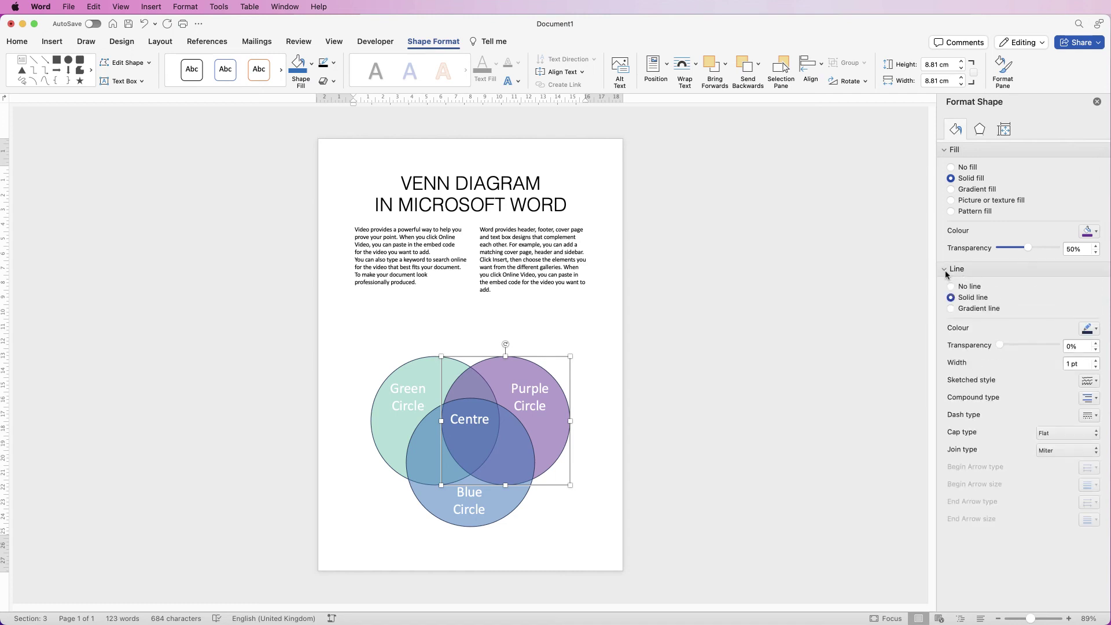
click(1095, 361)
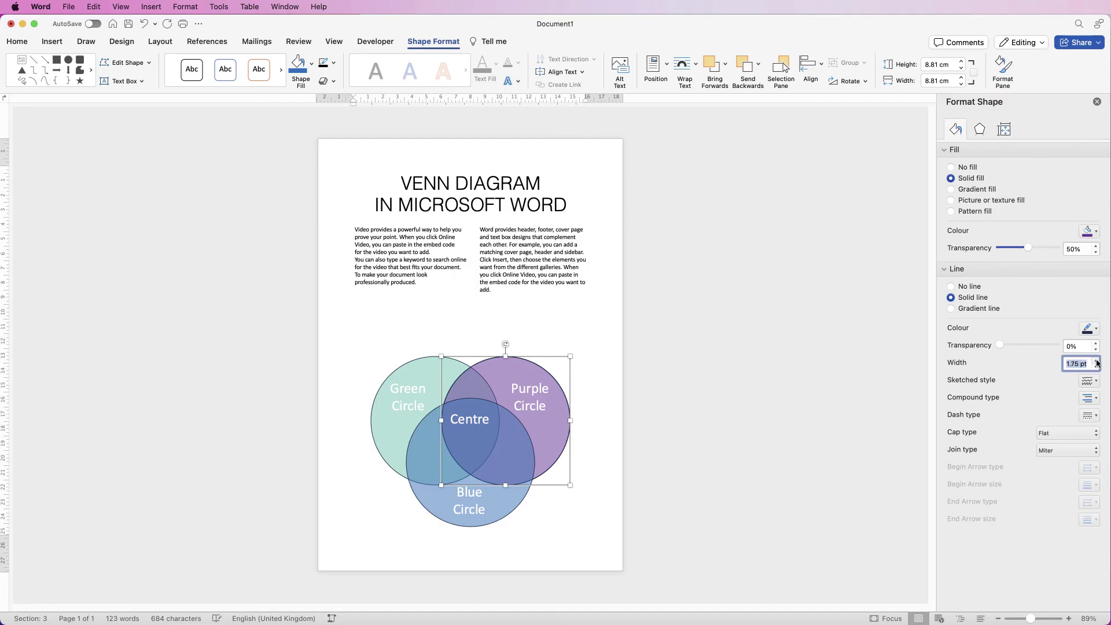
click(1096, 361)
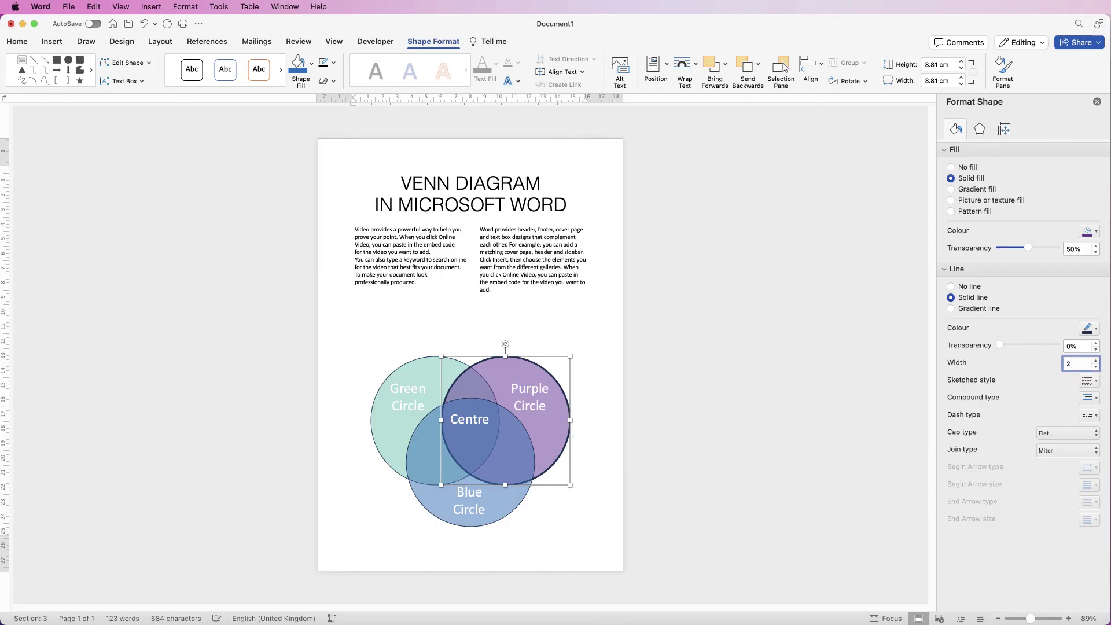
click(469, 501)
shift+click(394, 440)
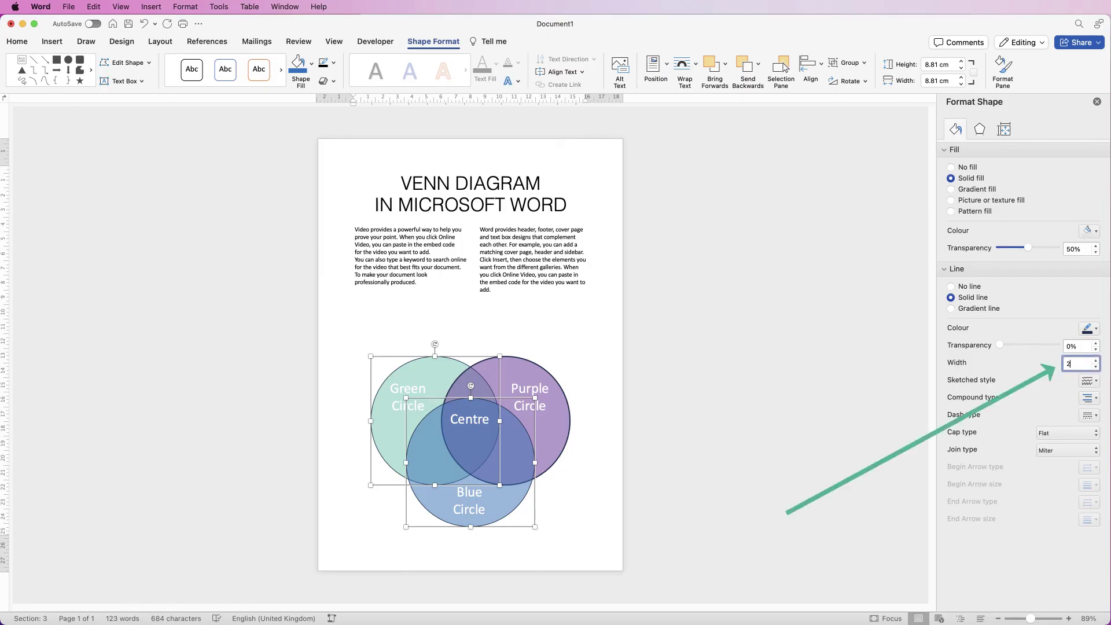
text(2)
key(Return)
click(558, 524)
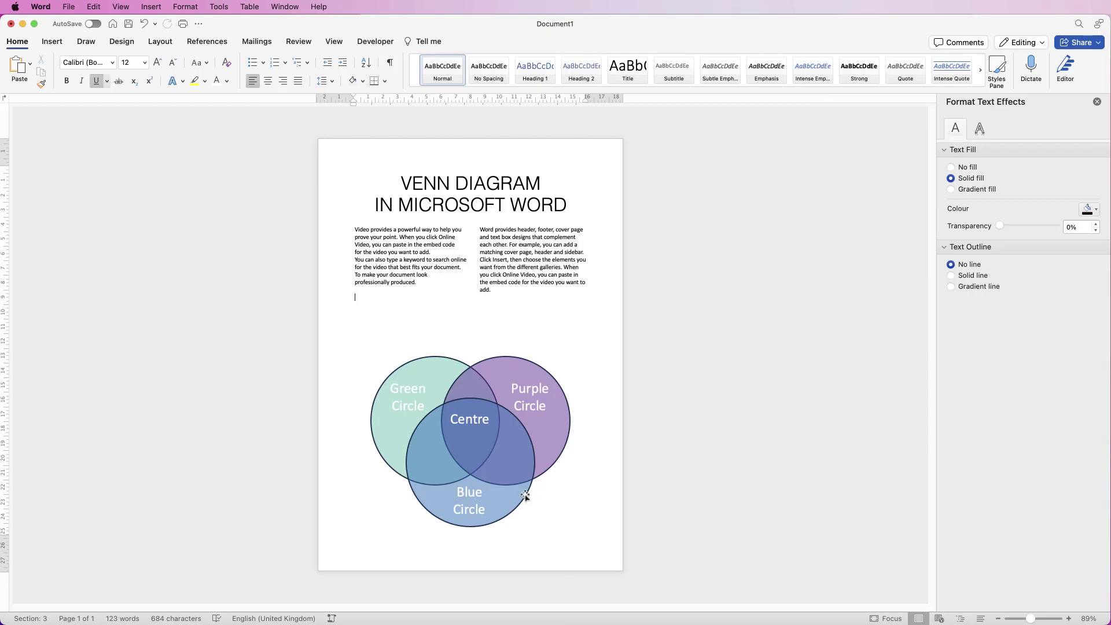